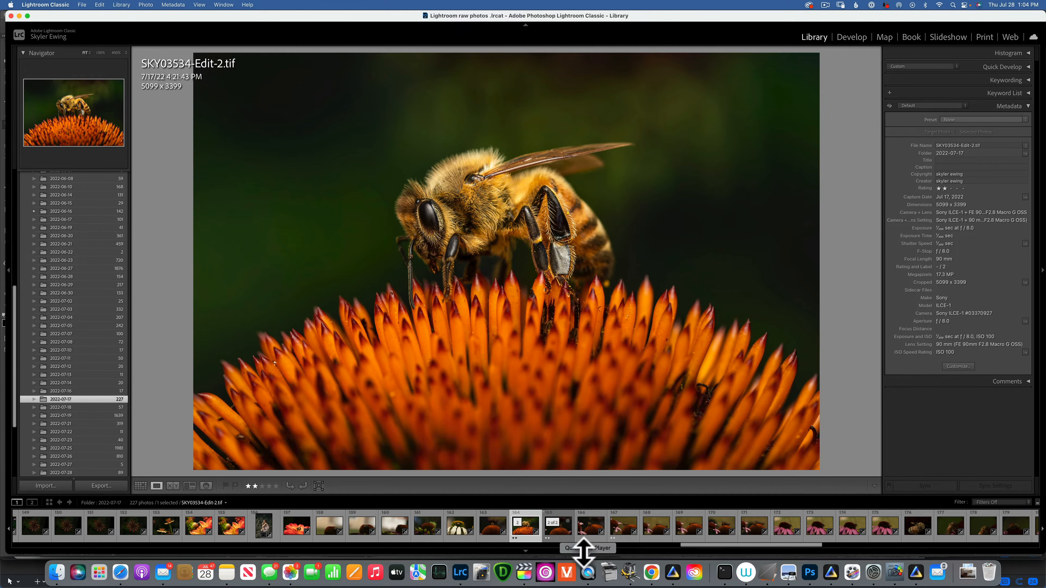
# Step: Open the raw bee photo SKY03534.ARW in Develop and crop it tighter around the bee
pyautogui.click(570, 532)
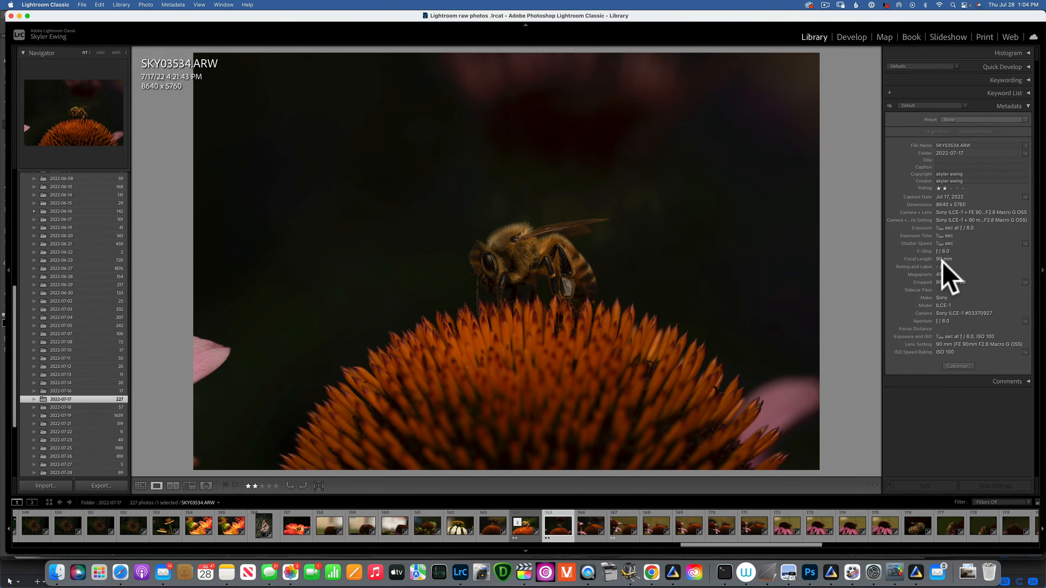
pyautogui.click(846, 37)
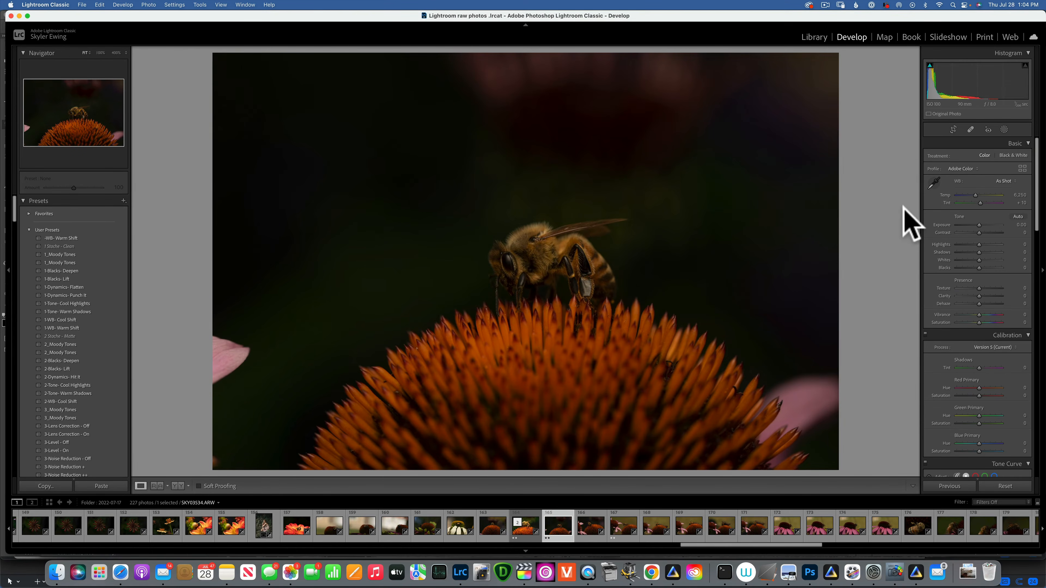
pyautogui.click(950, 131)
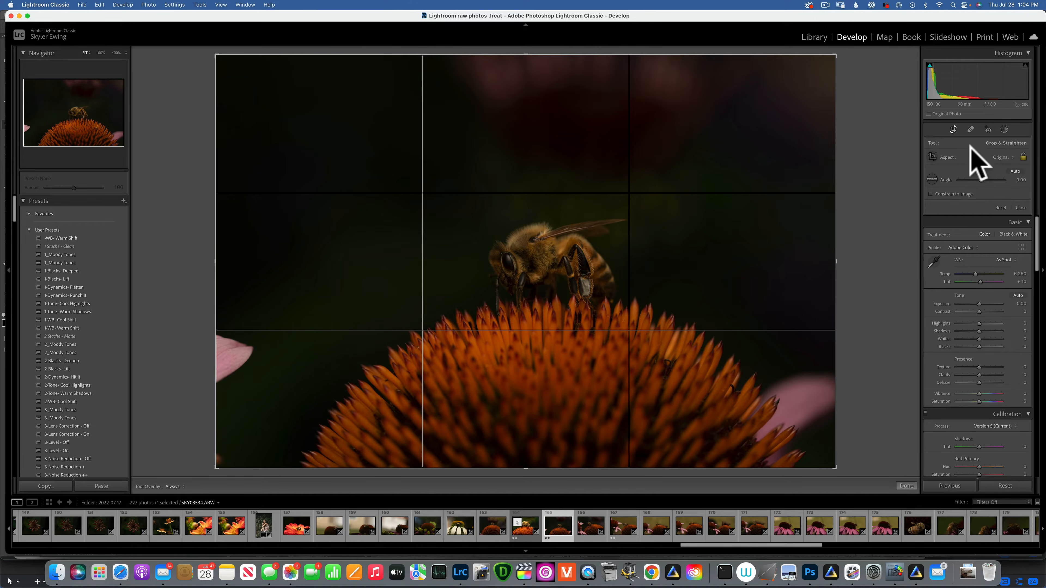
pyautogui.moveTo(835, 55); pyautogui.dragTo(775, 119)
pyautogui.moveTo(521, 317); pyautogui.dragTo(502, 280)
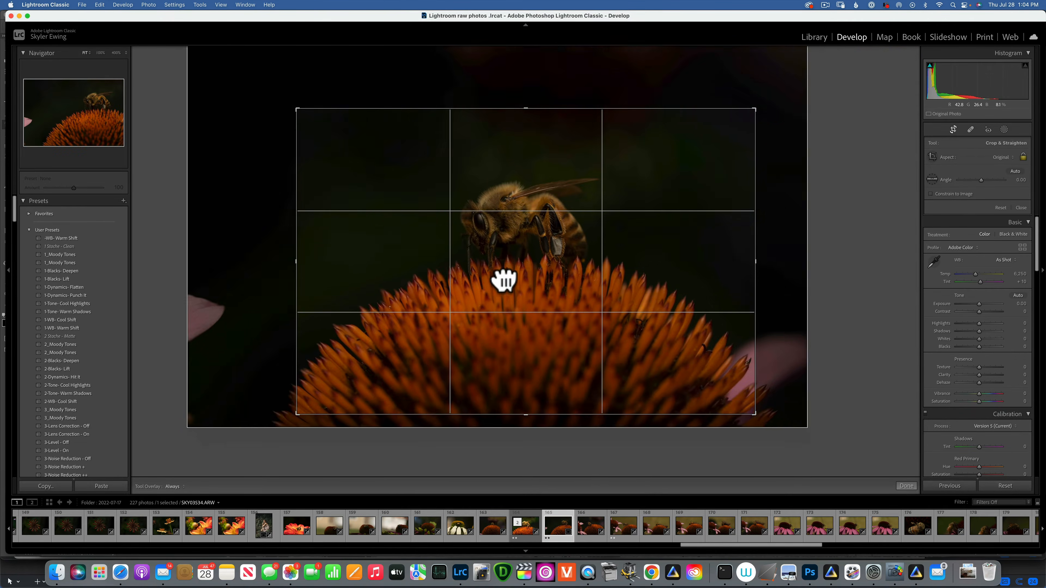
pyautogui.moveTo(755, 110); pyautogui.dragTo(718, 129)
pyautogui.moveTo(519, 292); pyautogui.dragTo(507, 299)
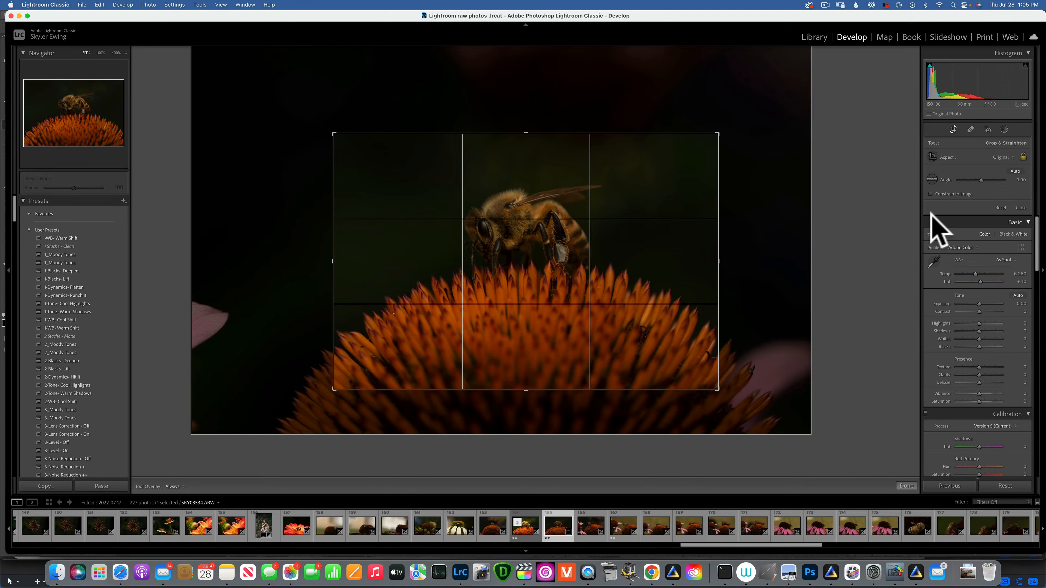
pyautogui.press('Return')
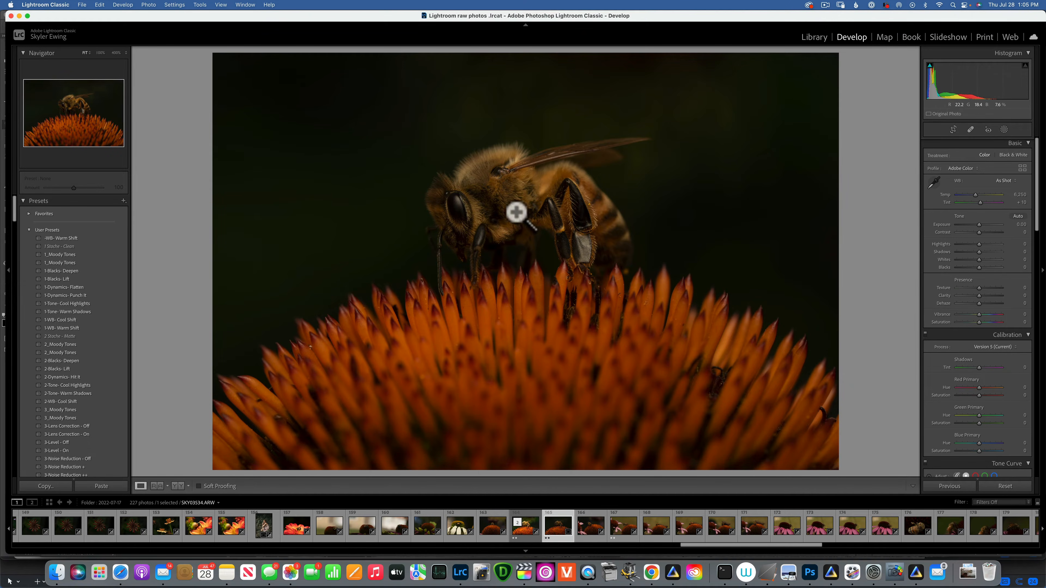
# Step: Create a Select Subject mask on the bee and raise its exposure to 1.38
pyautogui.click(1004, 129)
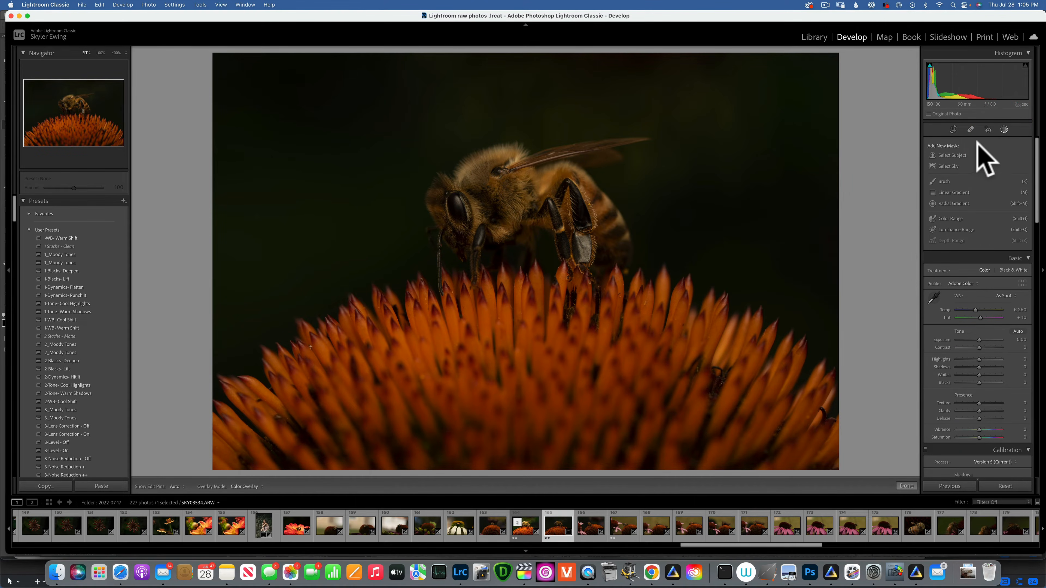
pyautogui.click(952, 155)
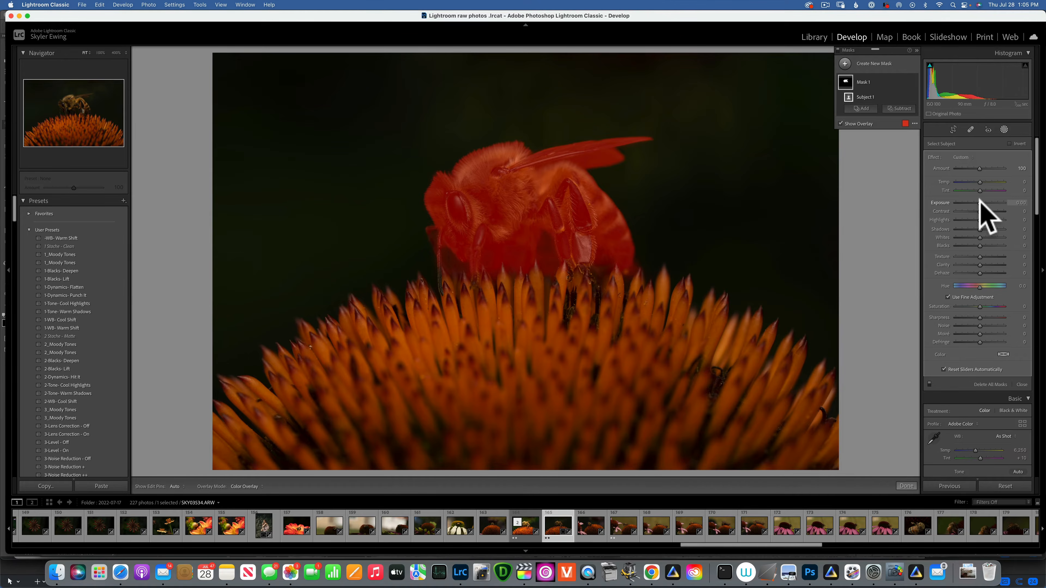
pyautogui.moveTo(980, 202); pyautogui.dragTo(988, 202)
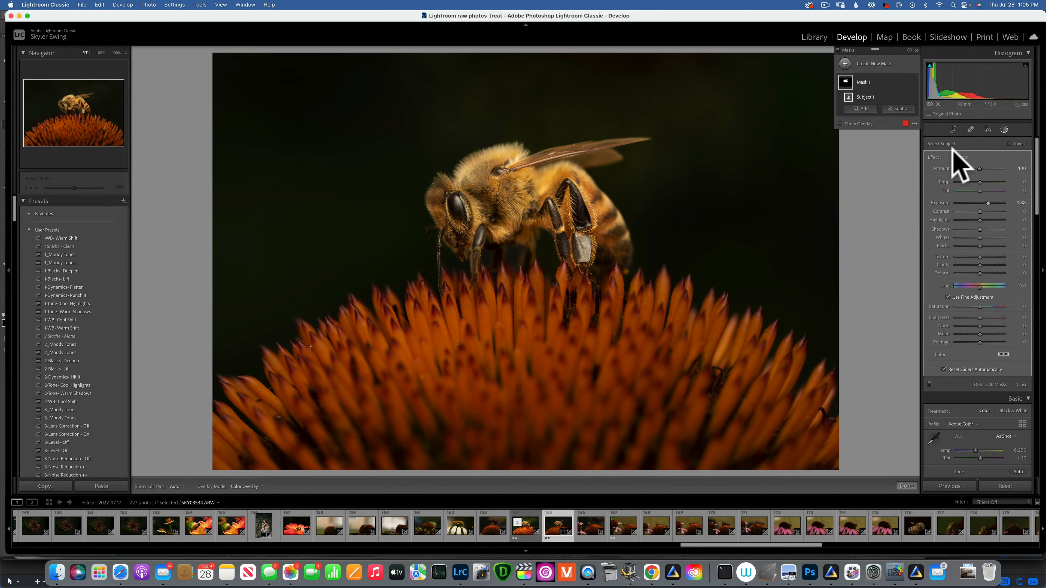
# Step: Subtract a brush stroke with Auto Mask from the bee mask near its legs
pyautogui.press('o')
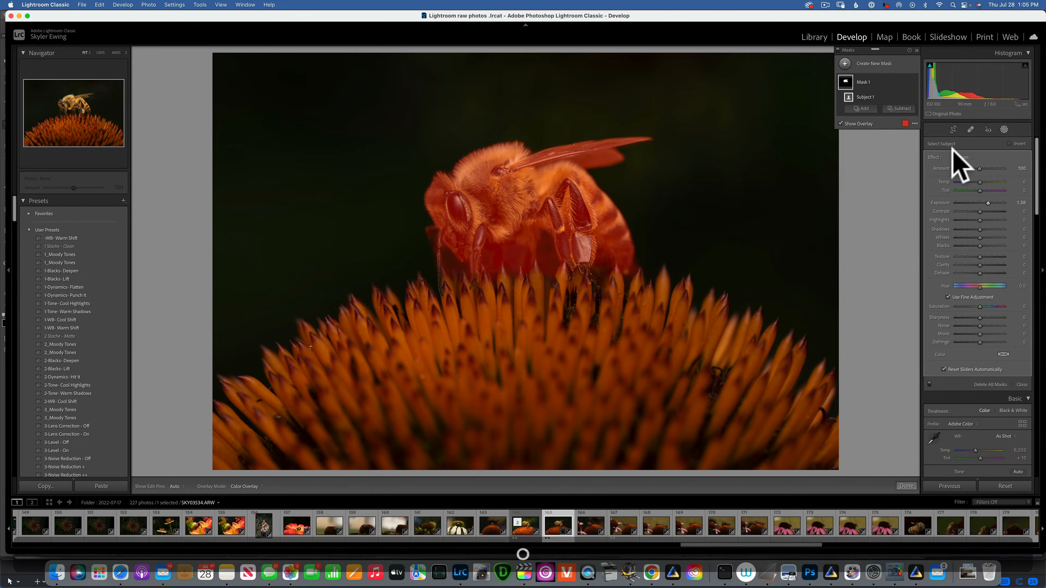
pyautogui.click(901, 108)
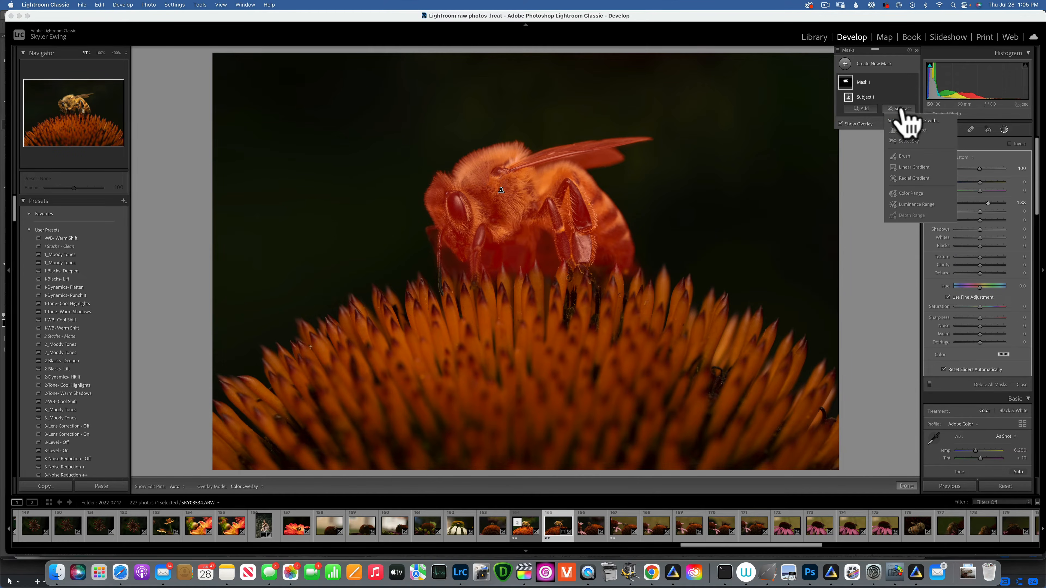
pyautogui.click(905, 155)
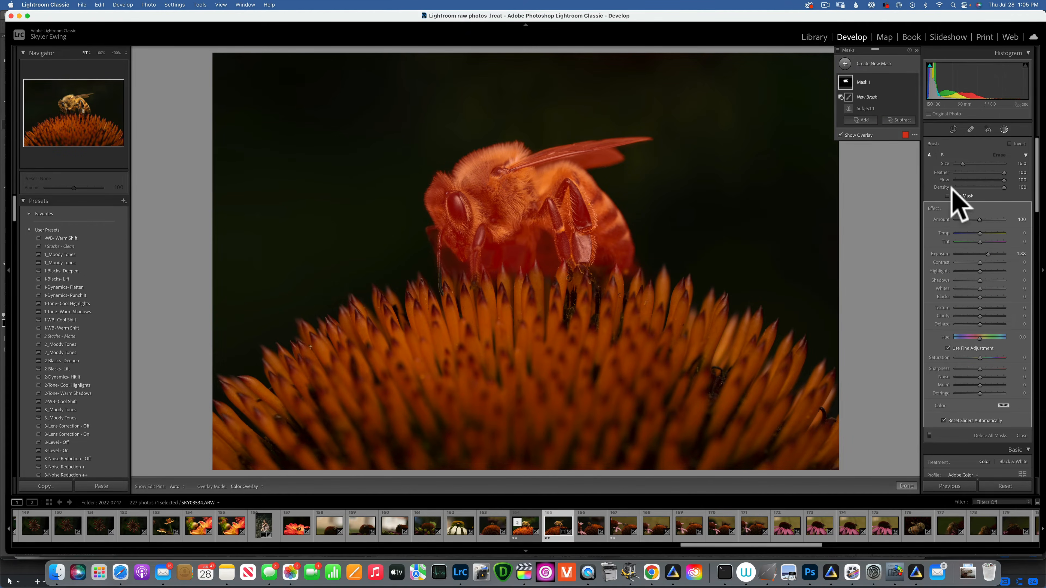
pyautogui.click(948, 196)
pyautogui.moveTo(502, 258); pyautogui.dragTo(548, 260)
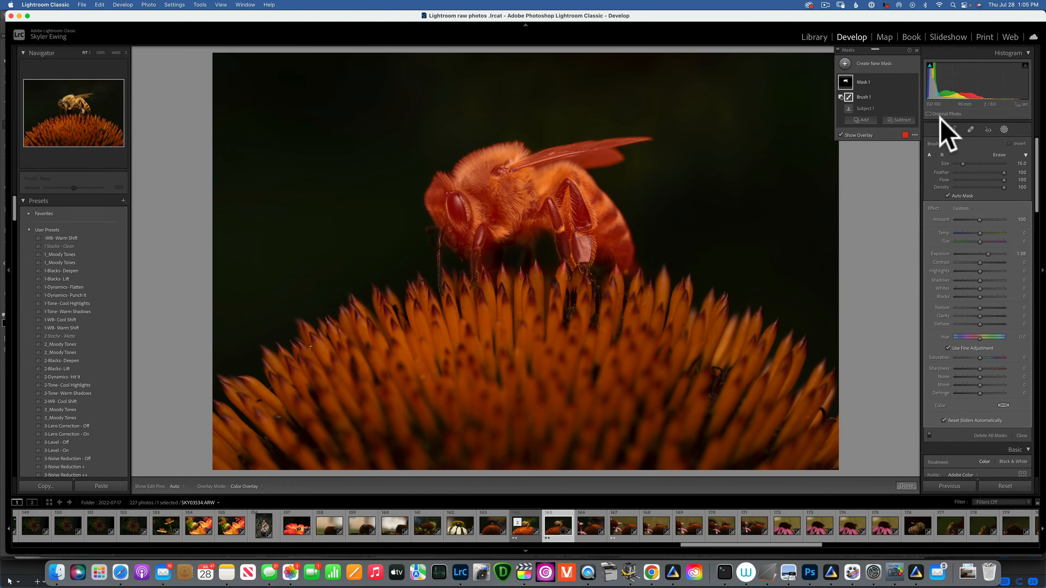
pyautogui.press('o')
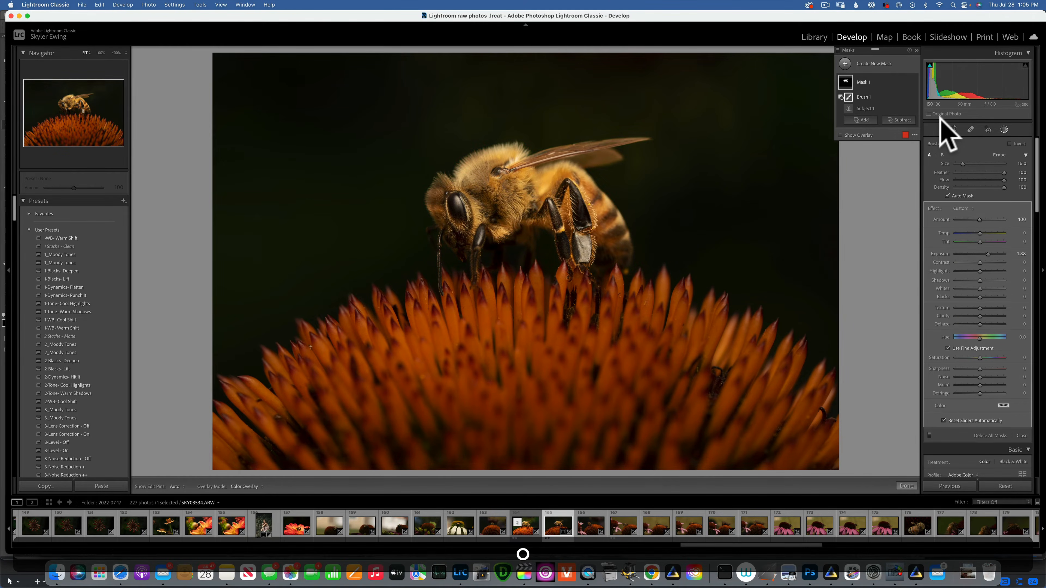
# Step: Set the global exposure to +0.75, contrast +10, highlights -59 and shadows +65
pyautogui.click(1004, 129)
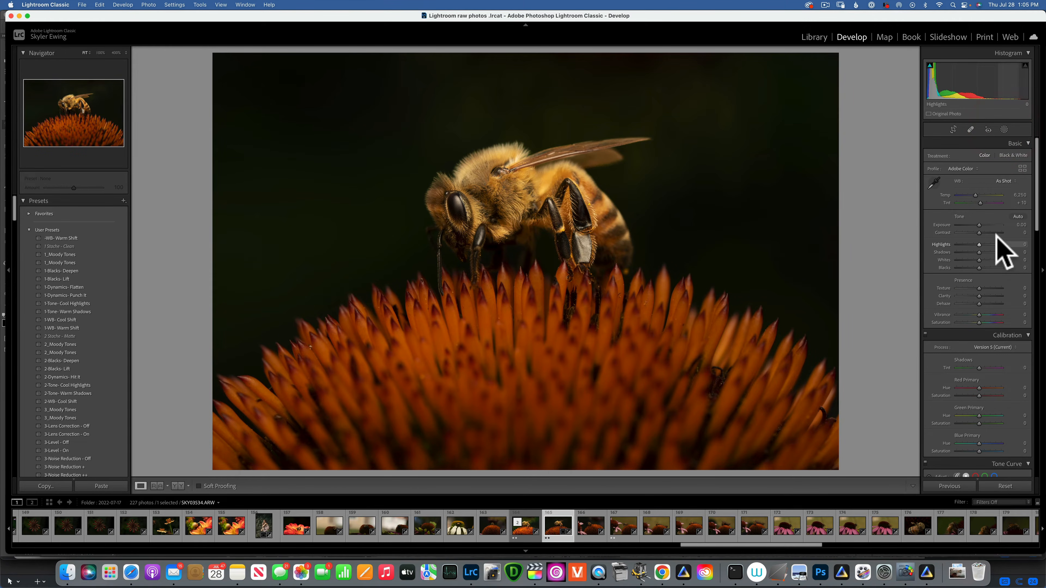
pyautogui.moveTo(983, 223); pyautogui.dragTo(966, 243)
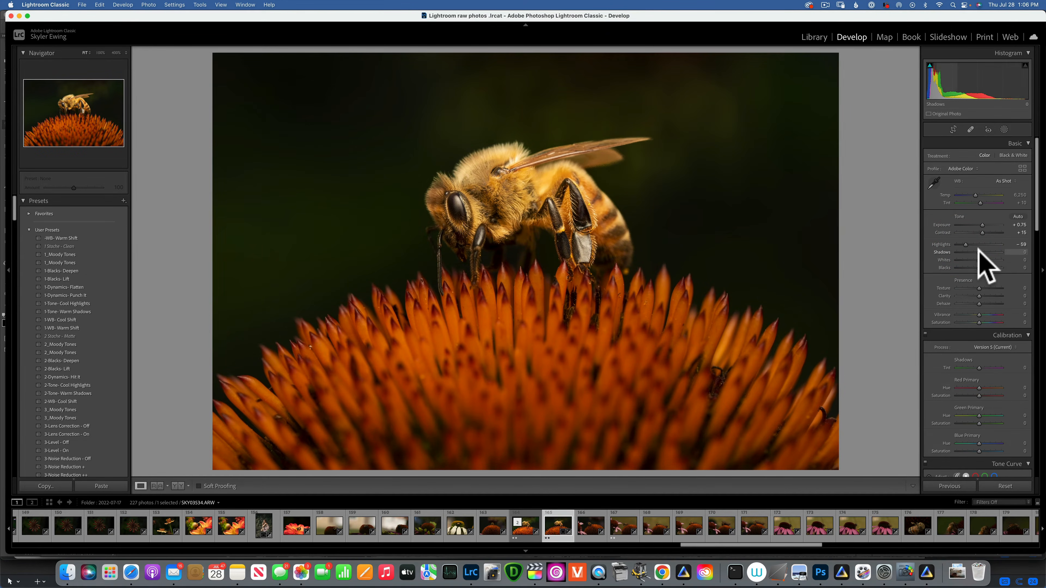
pyautogui.moveTo(977, 252); pyautogui.dragTo(1004, 252)
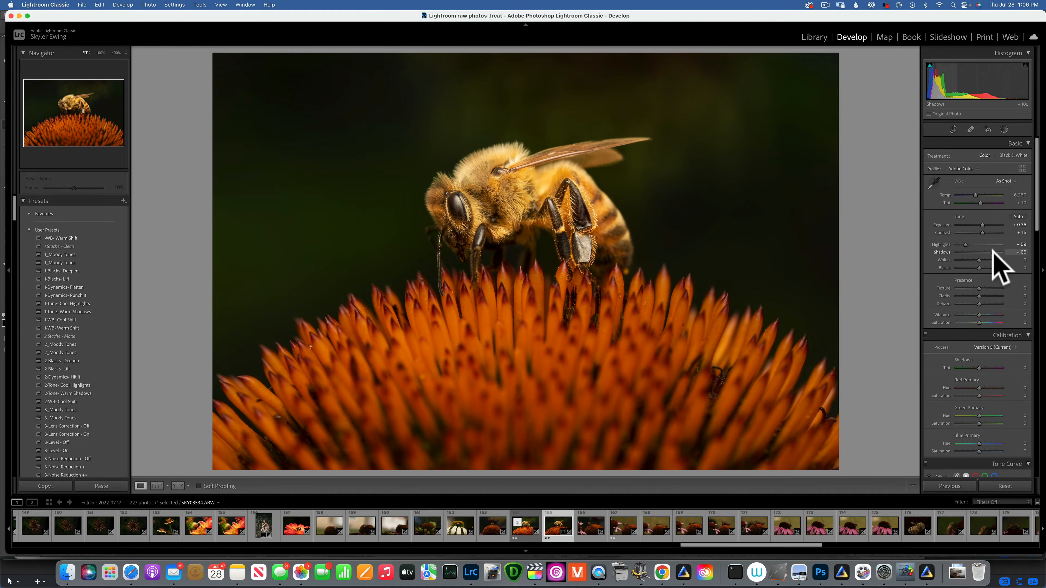
# Step: Set whites to +12, blacks to -11, texture to +21 and clarity to +18
pyautogui.click(993, 253)
pyautogui.keyDown('alt'); pyautogui.click(979, 260); pyautogui.keyUp('alt')
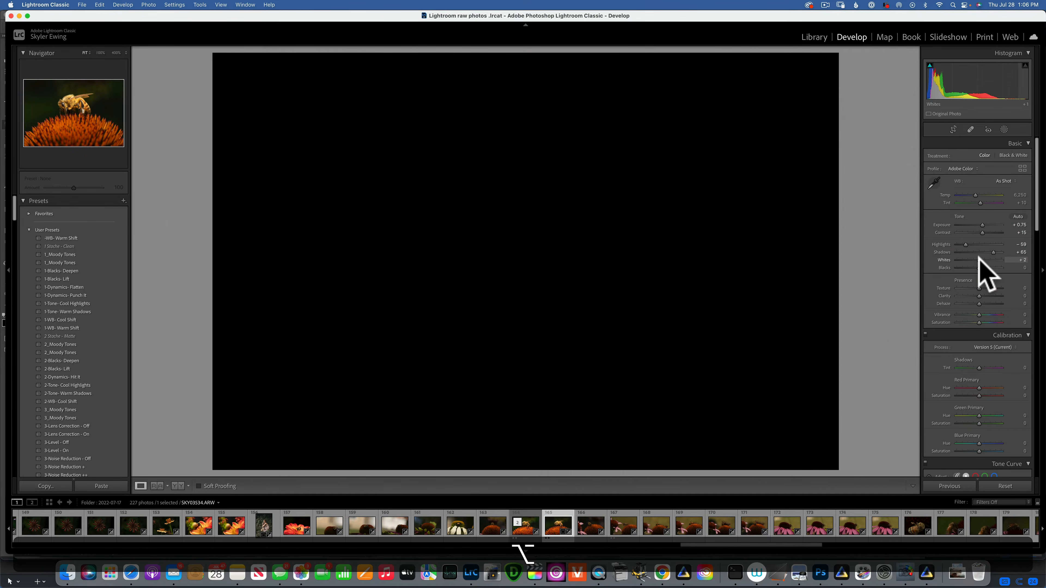
pyautogui.moveTo(979, 260)
pyautogui.mouseDown()
pyautogui.moveTo(988, 259)
pyautogui.moveTo(976, 268)
pyautogui.mouseUp()
pyautogui.click(981, 256)
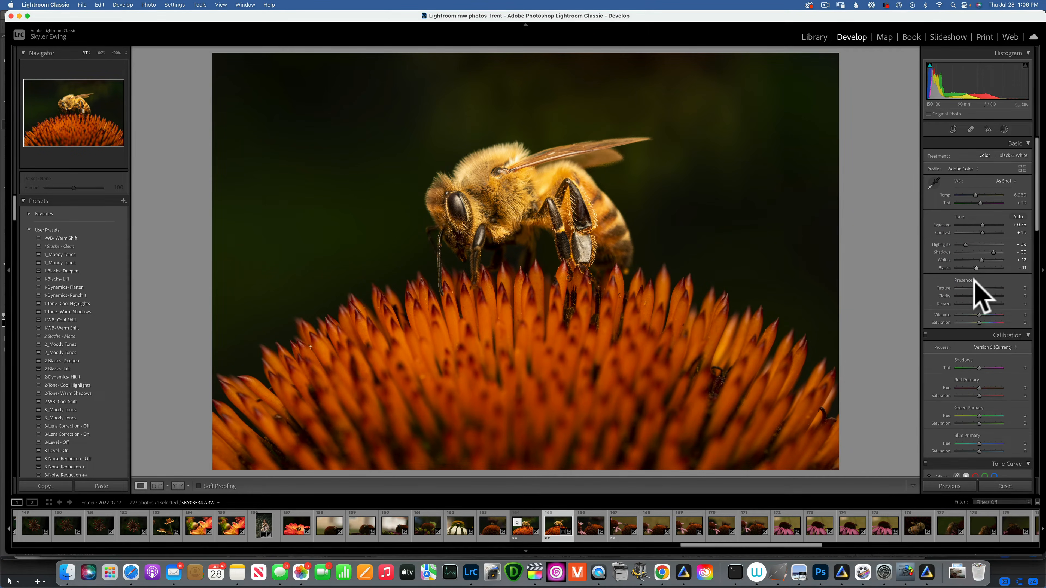
pyautogui.moveTo(979, 288); pyautogui.dragTo(980, 294)
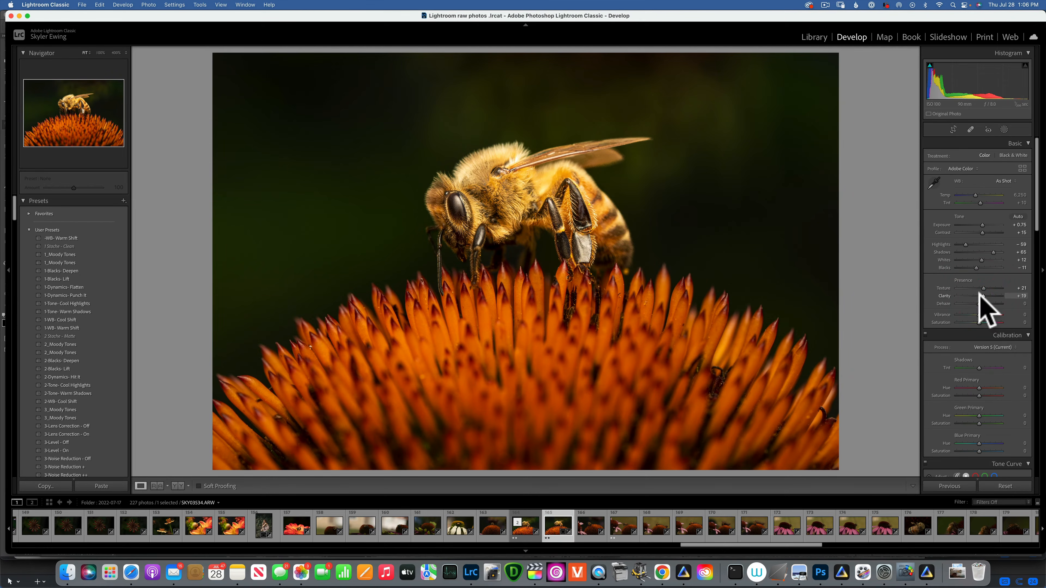
# Step: Set the Calibration blue primary saturation to +33
pyautogui.scroll(-5, 980, 297)
pyautogui.scroll(-1, 978, 296)
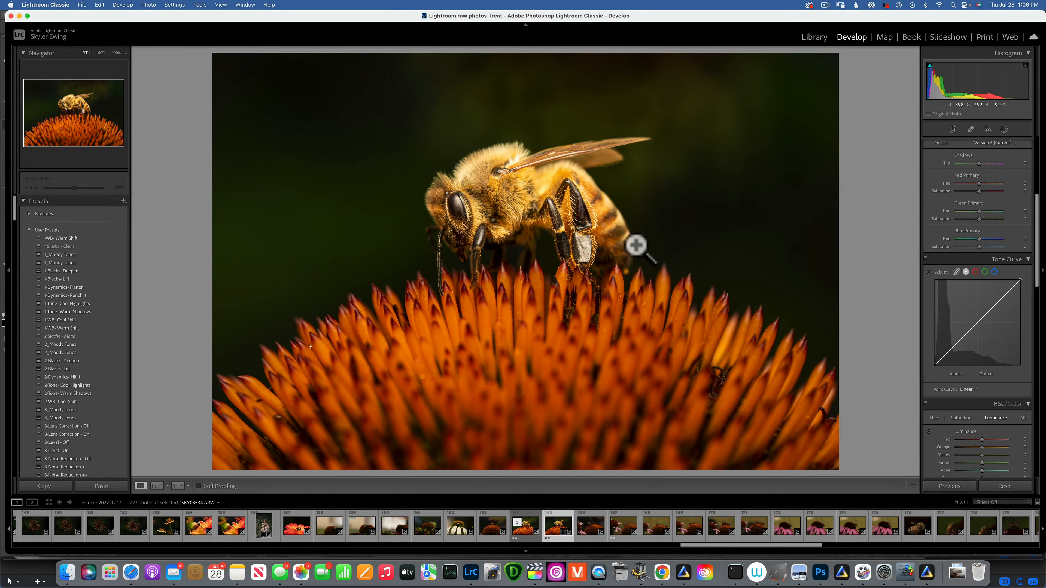
pyautogui.scroll(2, 997, 194)
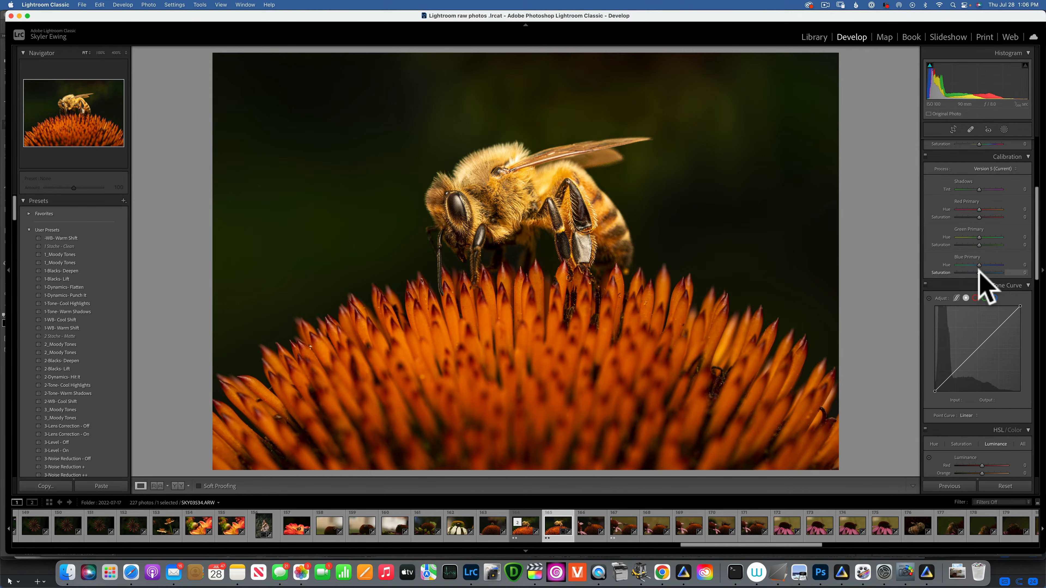
pyautogui.moveTo(979, 270)
pyautogui.mouseDown()
pyautogui.moveTo(1037, 282)
pyautogui.moveTo(947, 280)
pyautogui.moveTo(982, 276)
pyautogui.mouseUp()
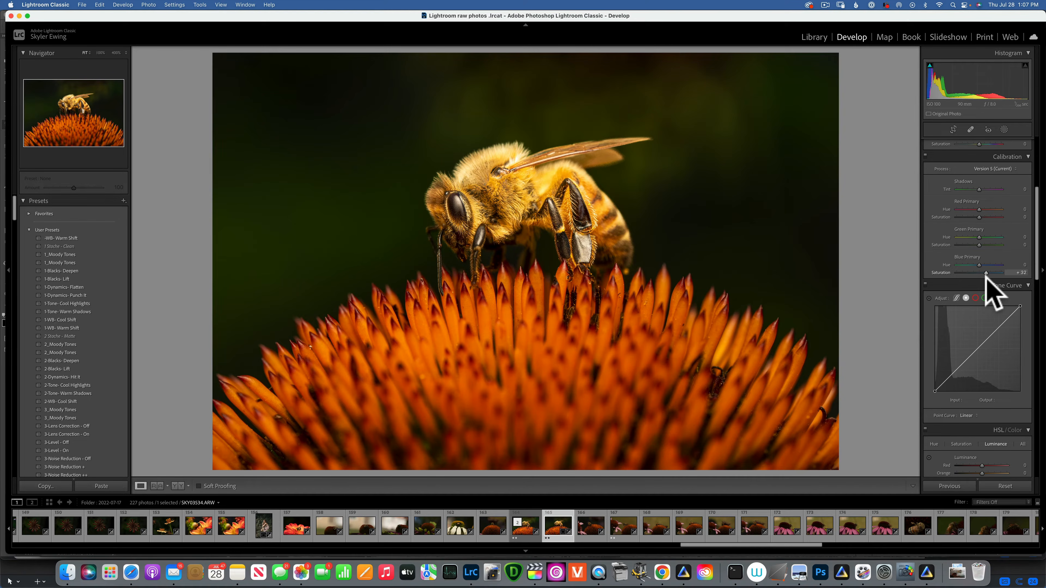
pyautogui.click(986, 274)
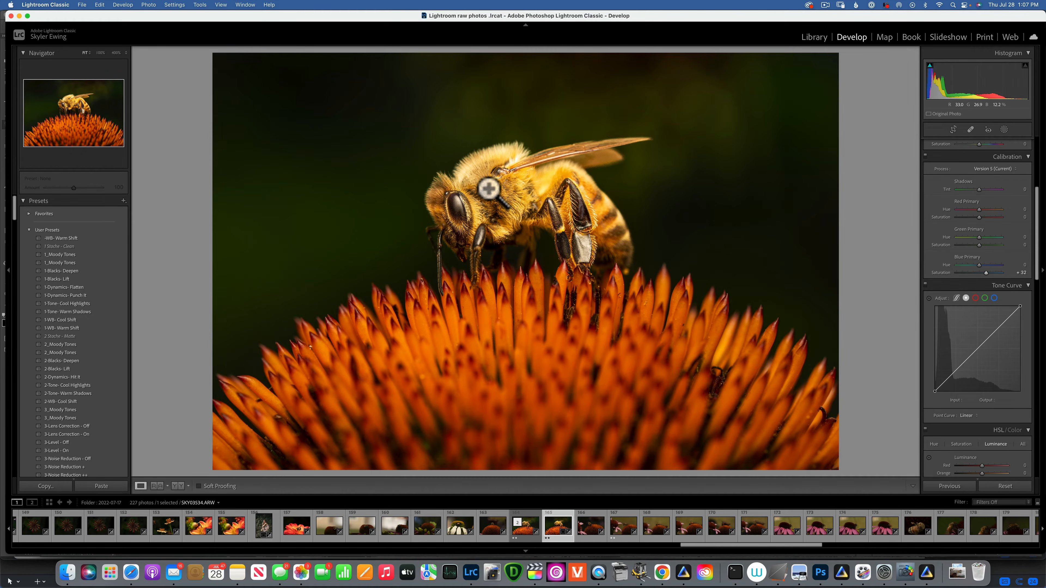
# Step: Reopen the bee mask and lower its temperature to -12
pyautogui.click(1003, 130)
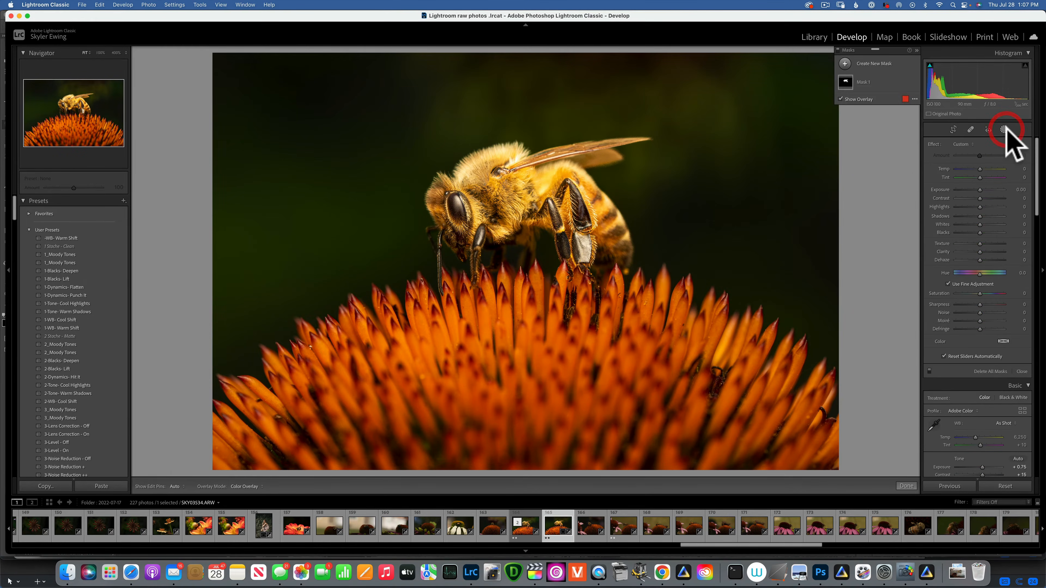
pyautogui.click(845, 81)
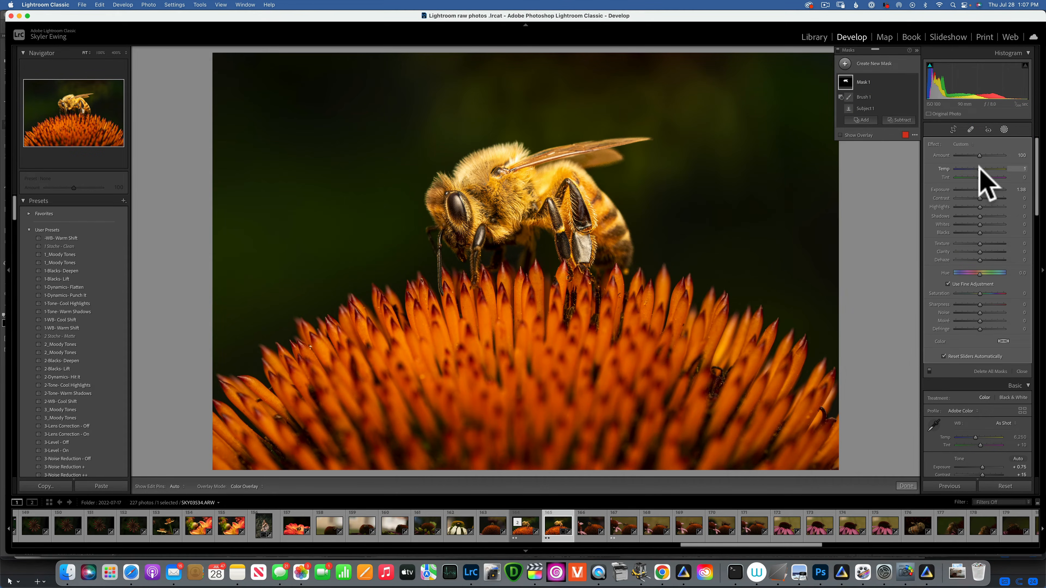
pyautogui.moveTo(979, 165); pyautogui.dragTo(975, 165)
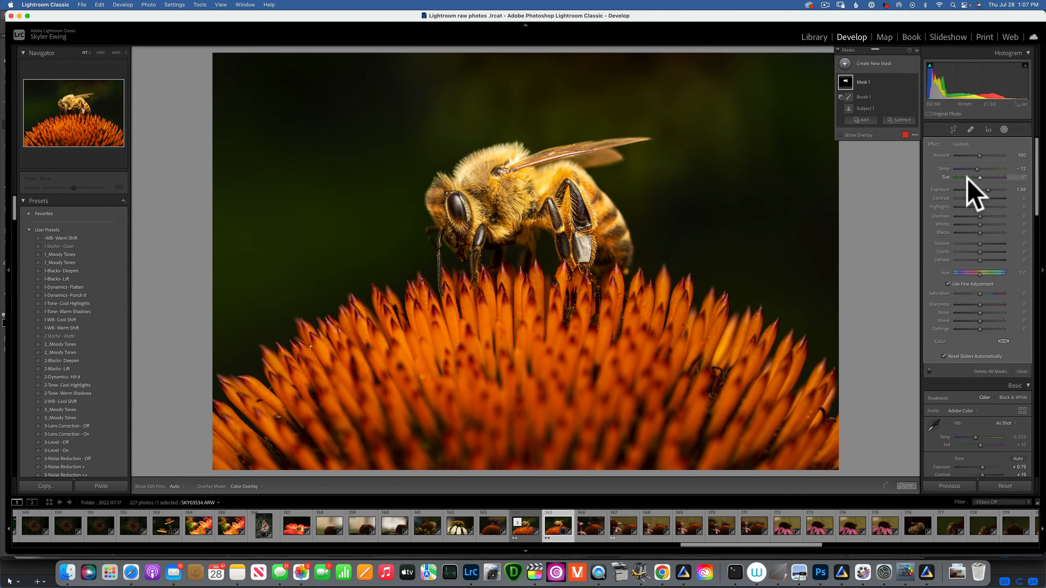
pyautogui.click(1004, 129)
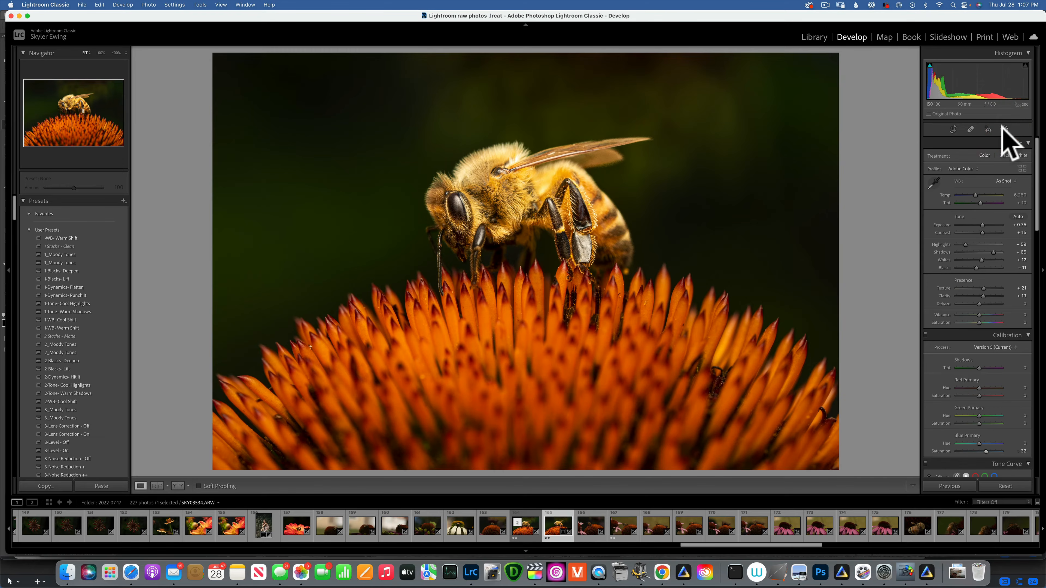
# Step: Set the sharpening Masking to 80 in the Detail panel
pyautogui.scroll(-3, 991, 377)
pyautogui.scroll(-15, 989, 368)
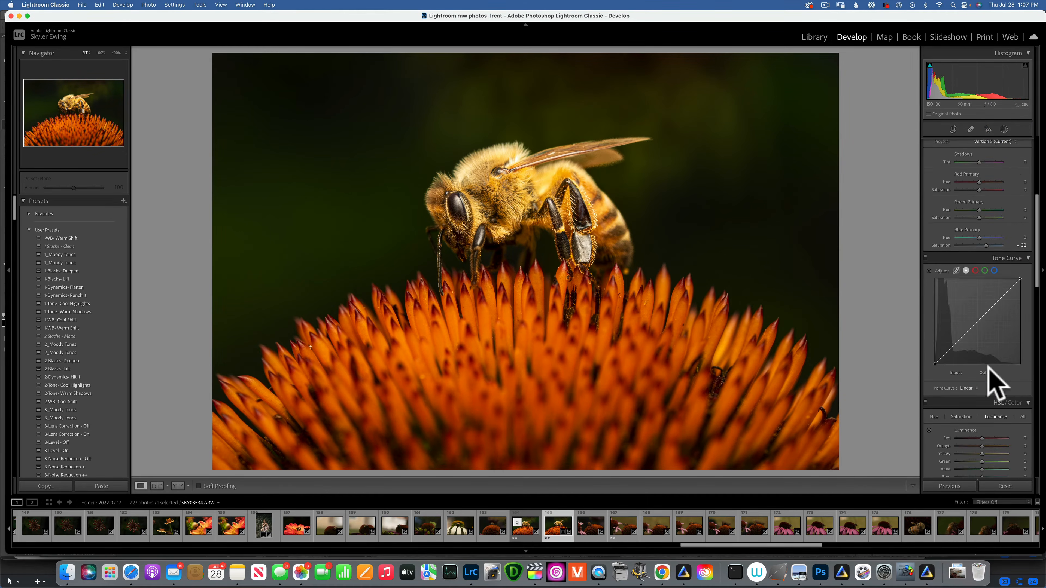
pyautogui.scroll(-10, 988, 366)
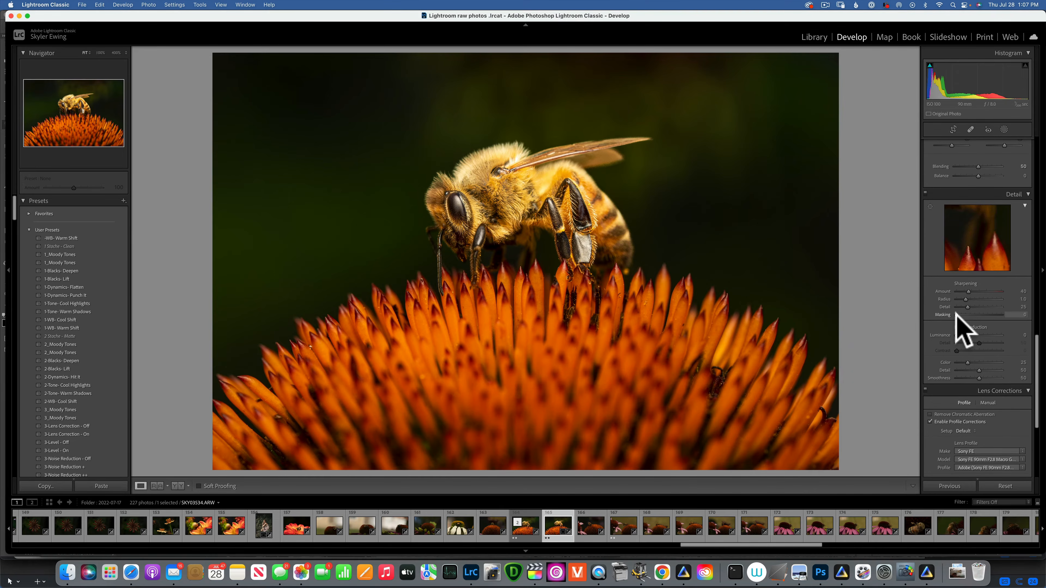
pyautogui.moveTo(955, 315); pyautogui.dragTo(996, 315)
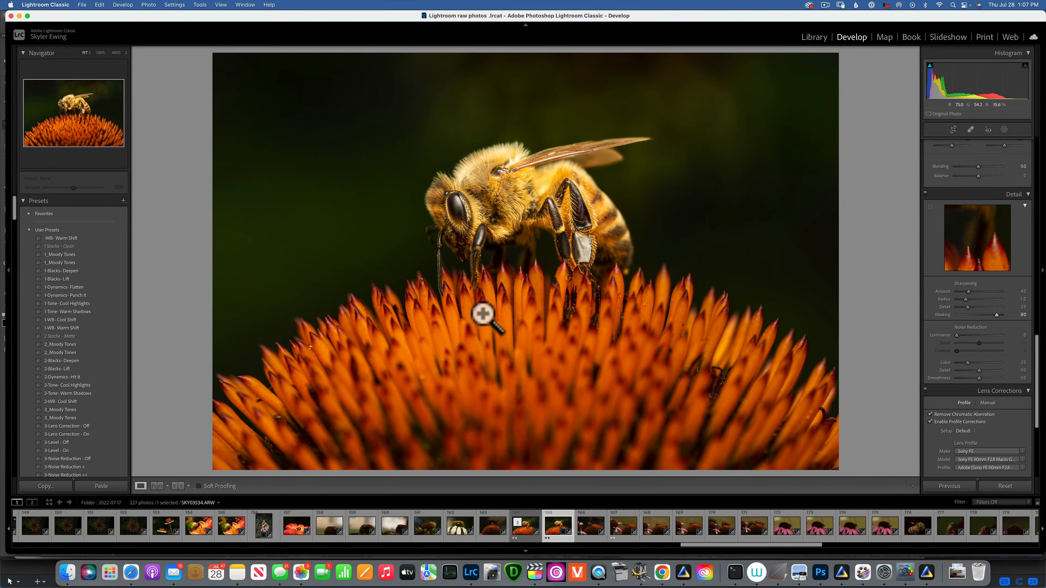
# Step: Zoom into the bee at several magnifications to inspect the detail
pyautogui.press('z')
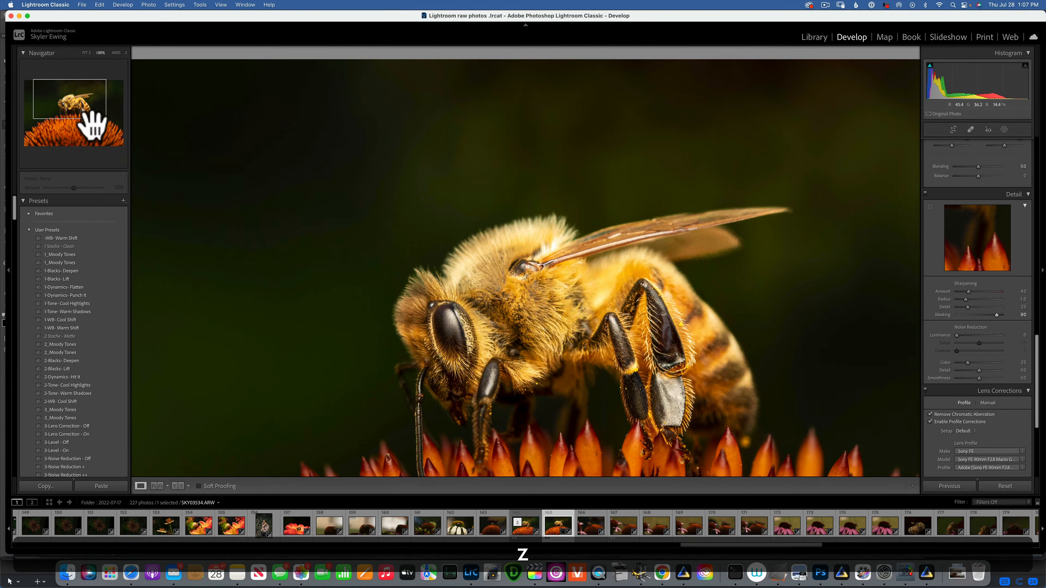
pyautogui.click(117, 53)
pyautogui.click(123, 51)
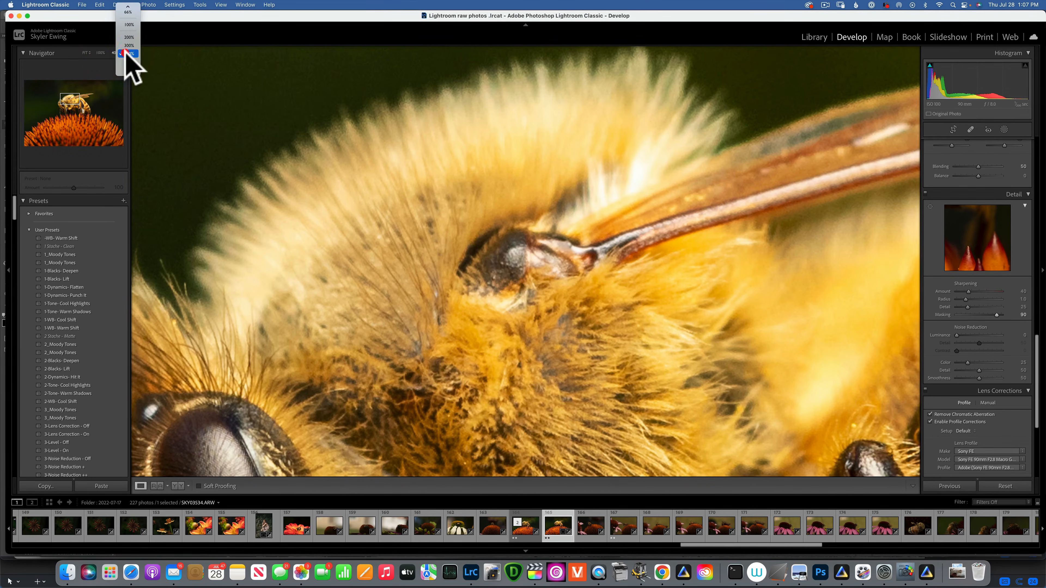
pyautogui.click(127, 12)
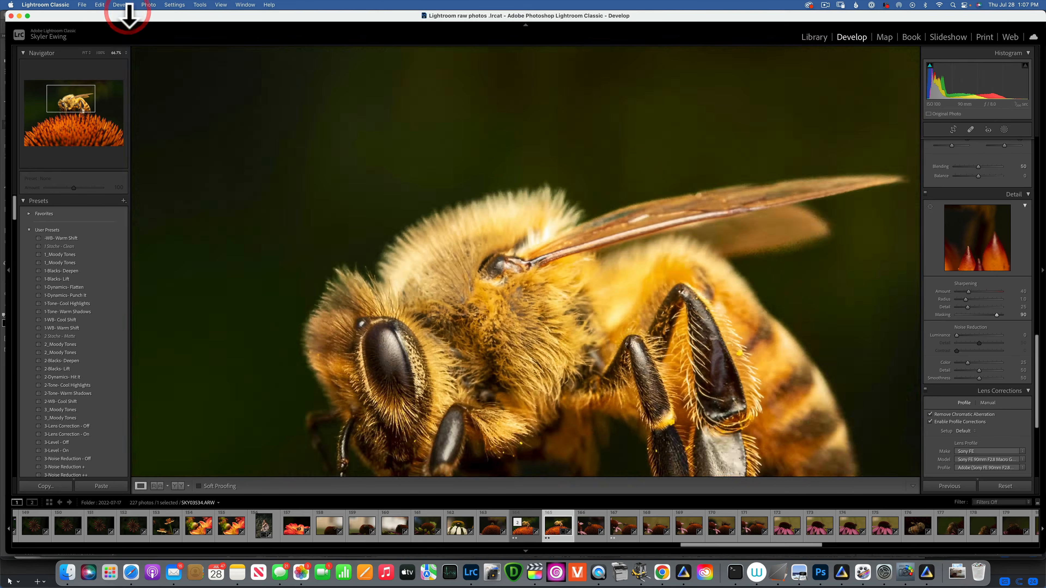
pyautogui.click(124, 53)
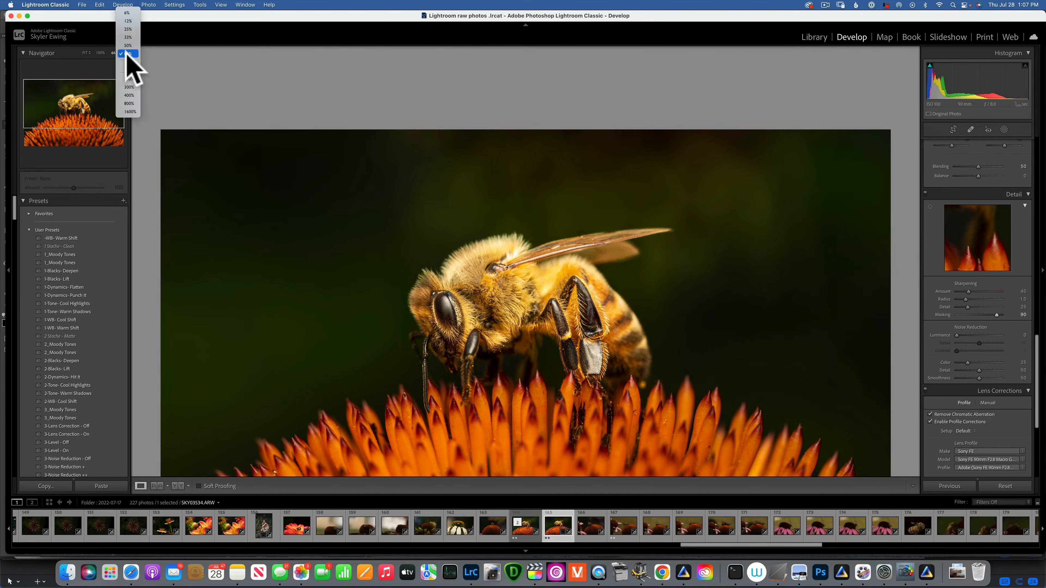
# Step: Add a new radial gradient mask and position it over the flower in the lower part of the photo
pyautogui.click(128, 29)
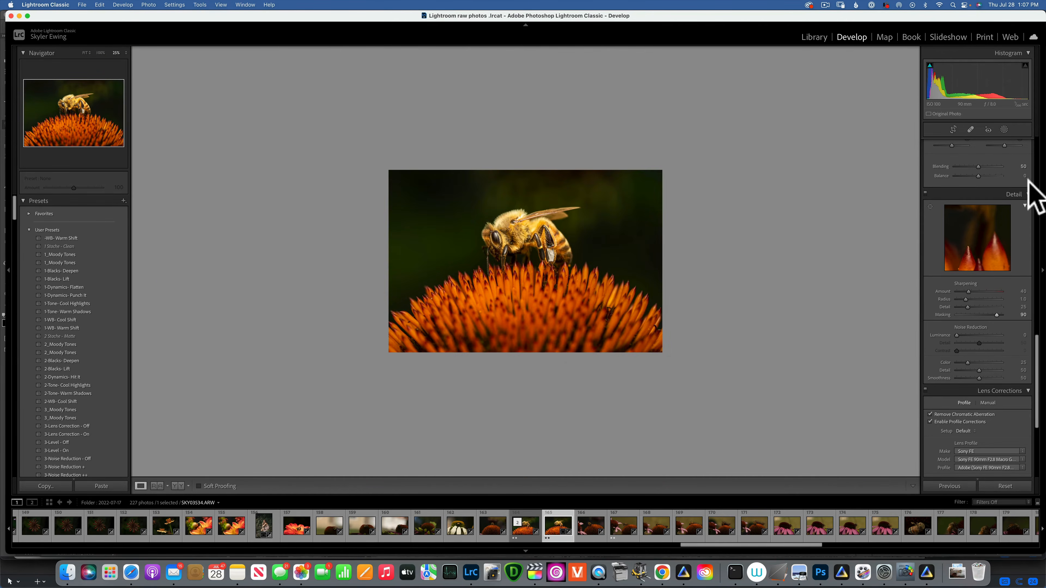
pyautogui.click(1005, 130)
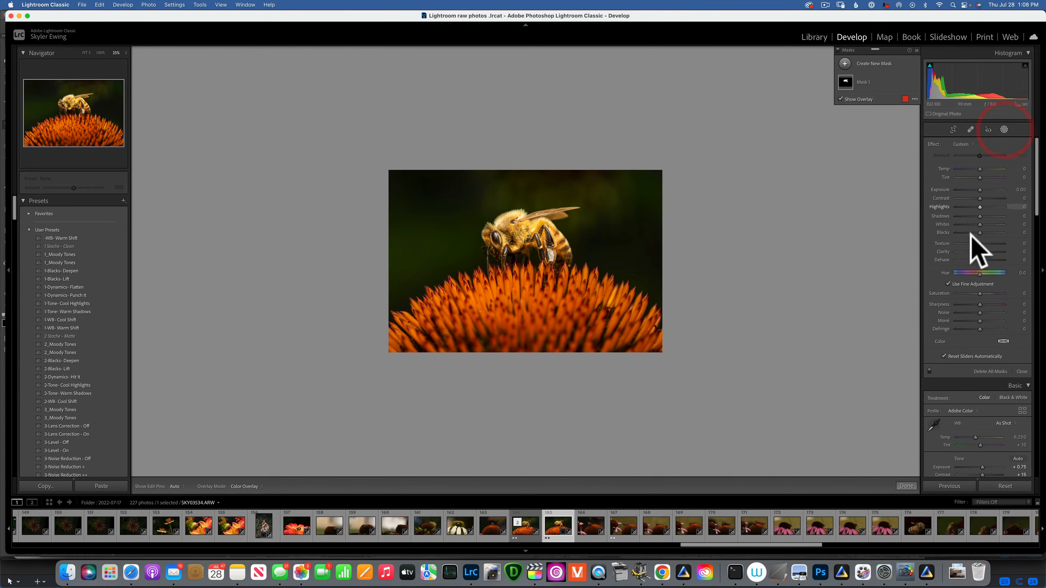
pyautogui.click(845, 63)
pyautogui.click(903, 141)
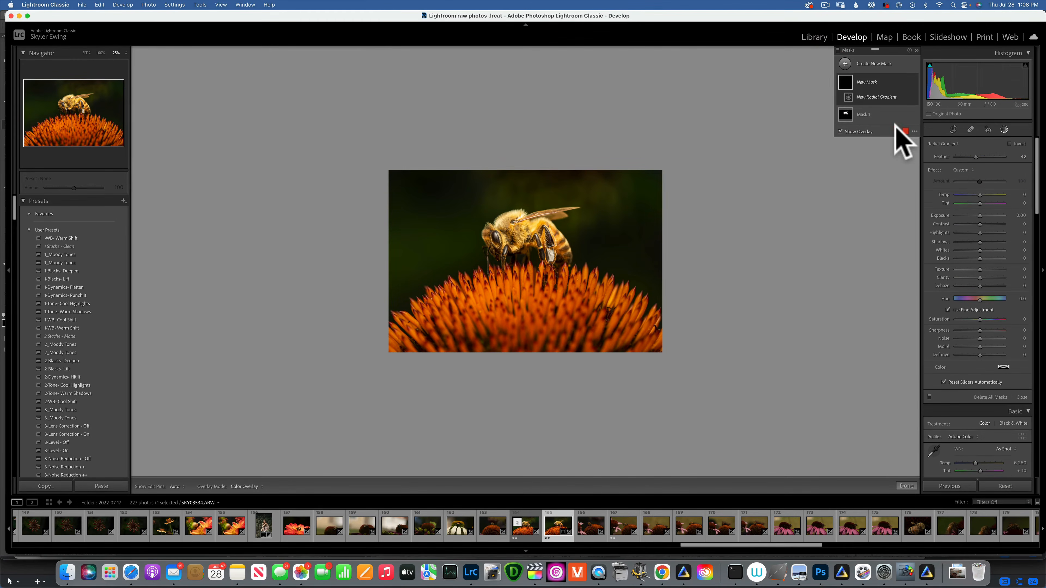
pyautogui.moveTo(526, 343); pyautogui.dragTo(672, 428)
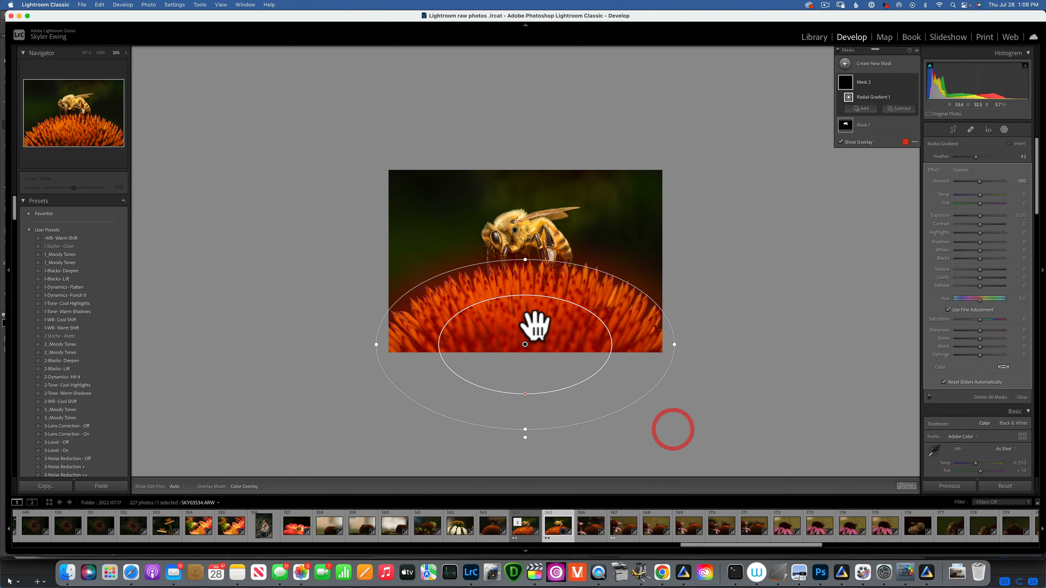
pyautogui.moveTo(534, 322); pyautogui.dragTo(541, 344)
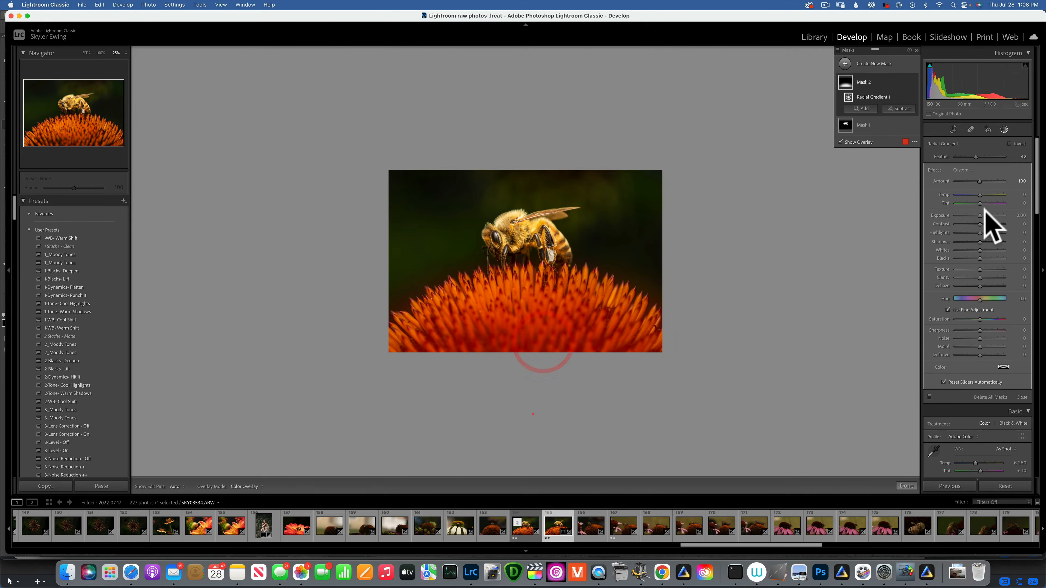
# Step: Set the radial mask's exposure to +0.34 and highlights to -11, then close the masking panel
pyautogui.moveTo(980, 213); pyautogui.dragTo(980, 212)
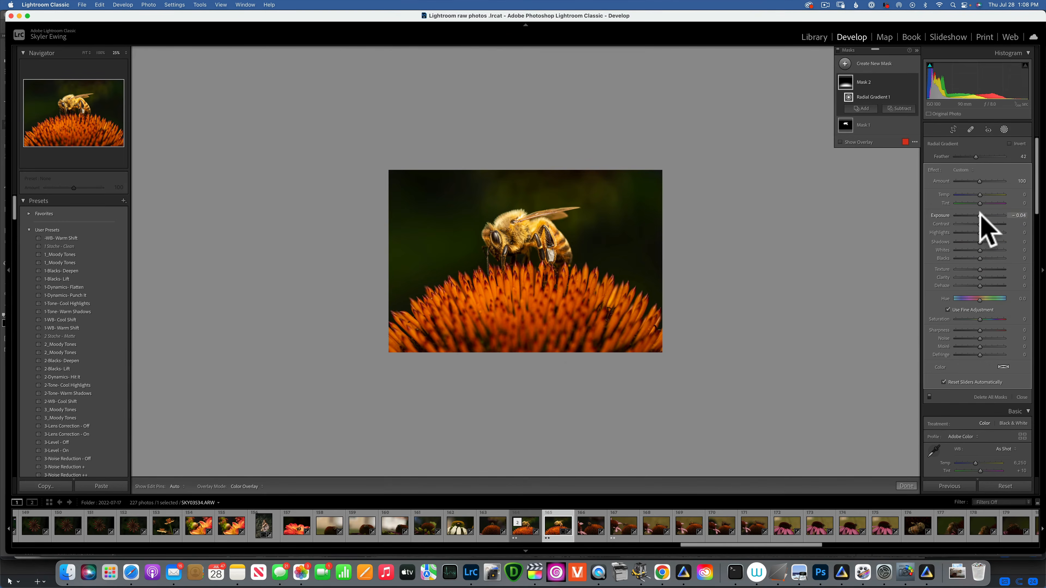
pyautogui.moveTo(979, 213); pyautogui.dragTo(976, 231)
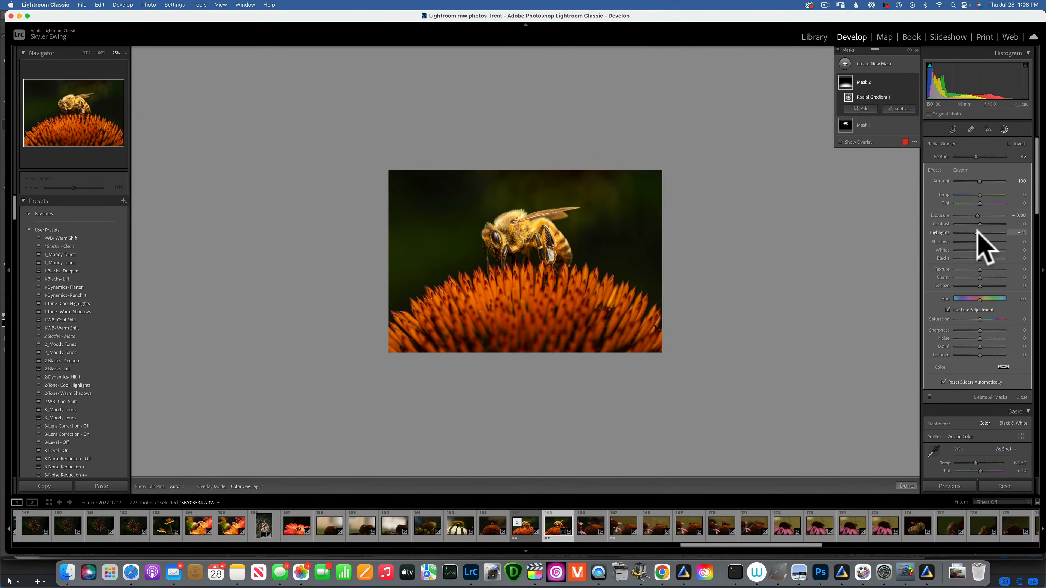
pyautogui.moveTo(534, 330); pyautogui.dragTo(535, 341)
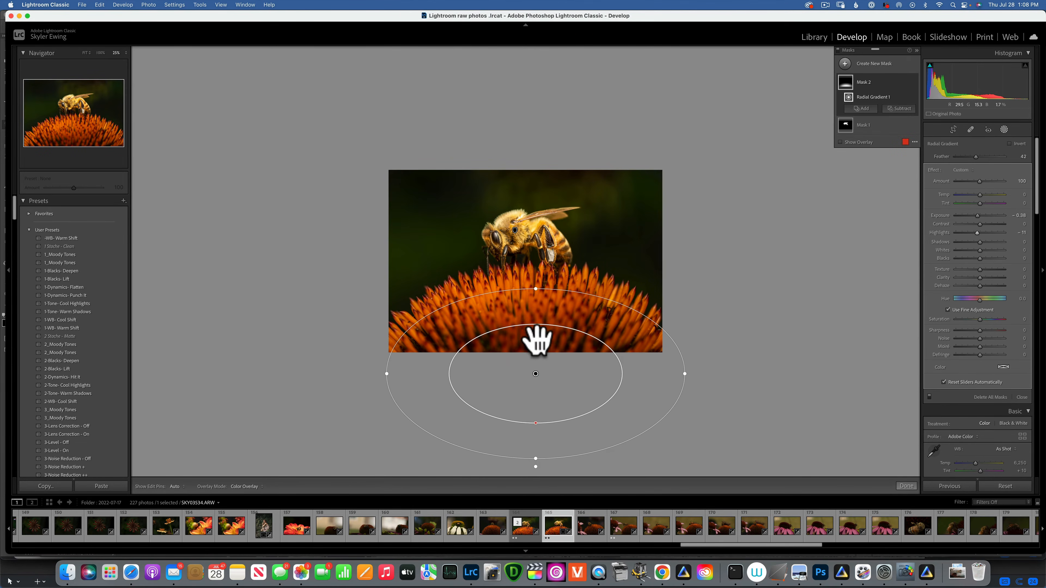
pyautogui.click(1004, 129)
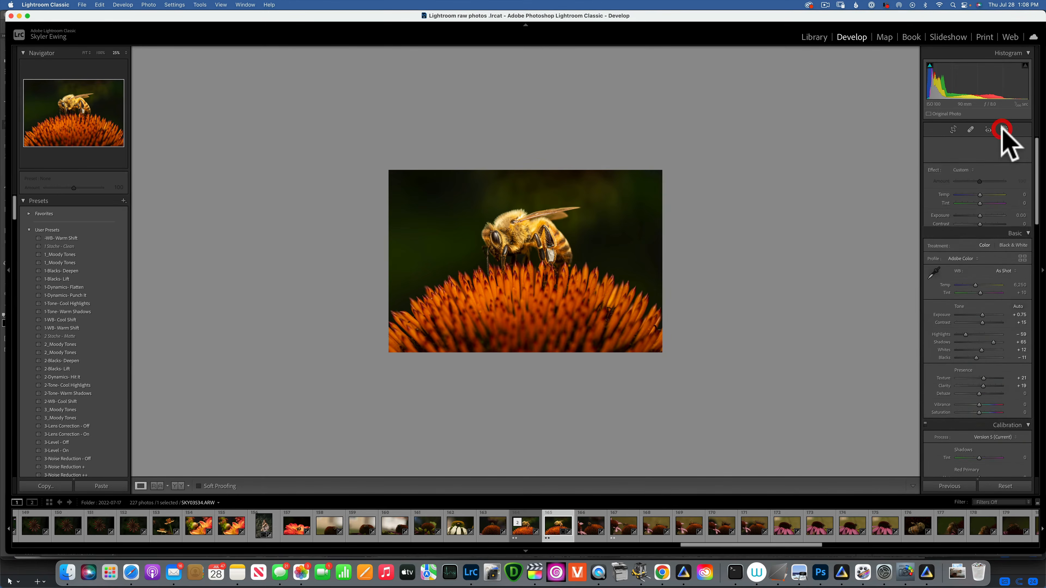
# Step: Open the photo in Photoshop for further editing
pyautogui.click(86, 54)
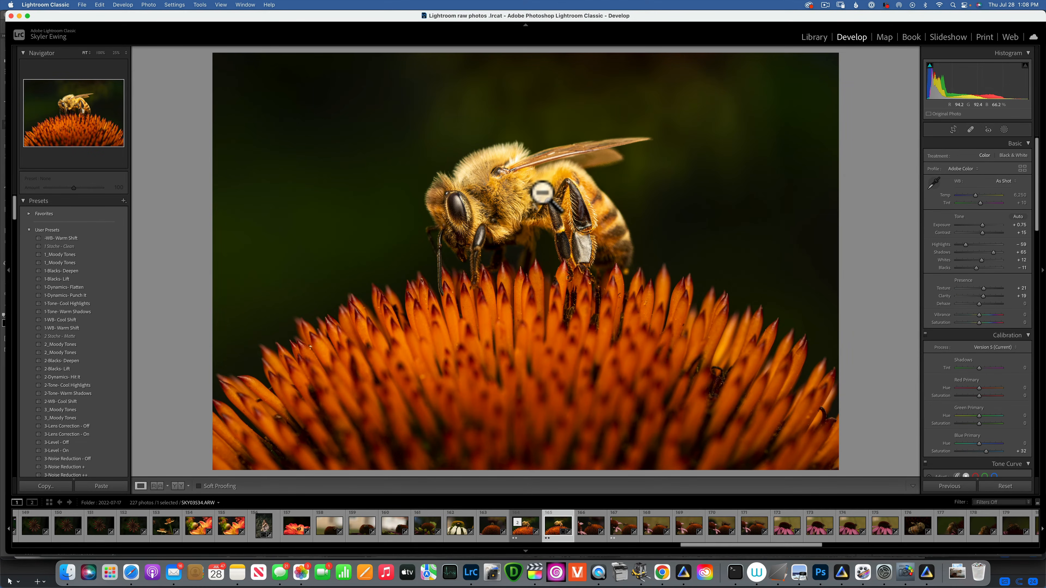
pyautogui.press('super+e')
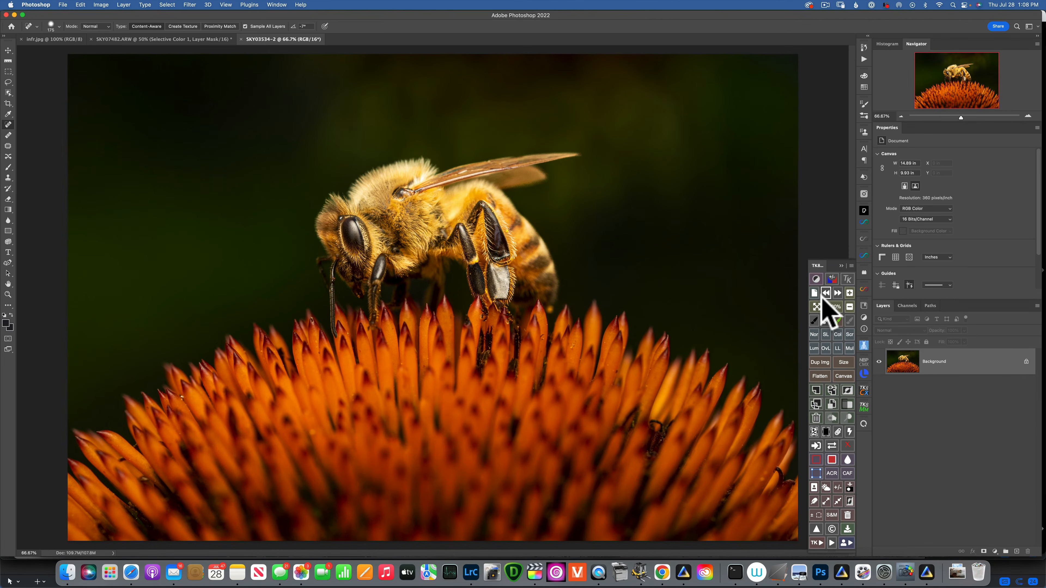
# Step: Duplicate the background layer and apply a High Pass filter to it with a 2.2-pixel radius
pyautogui.click(842, 266)
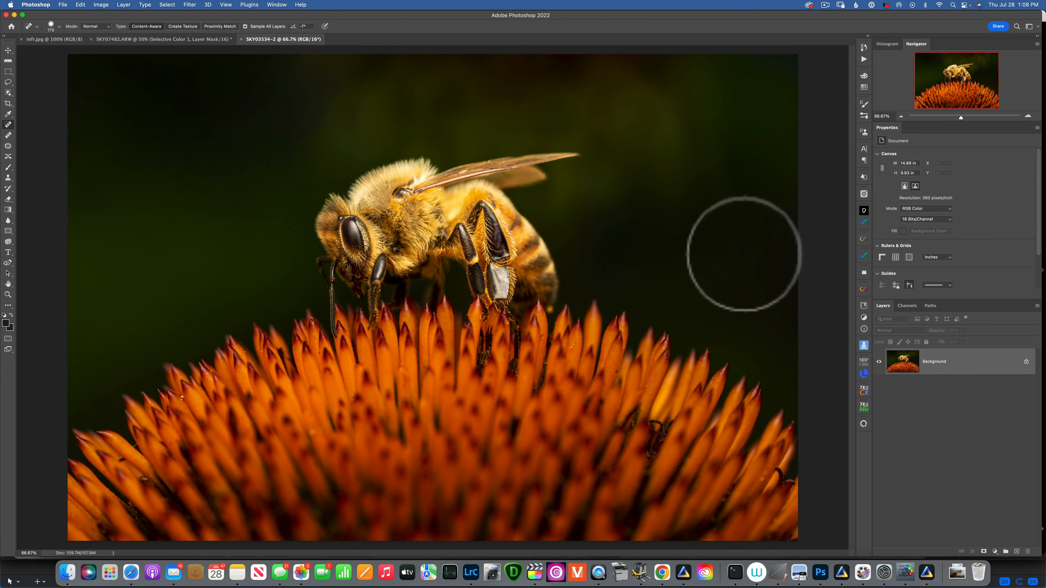
pyautogui.press('super+j')
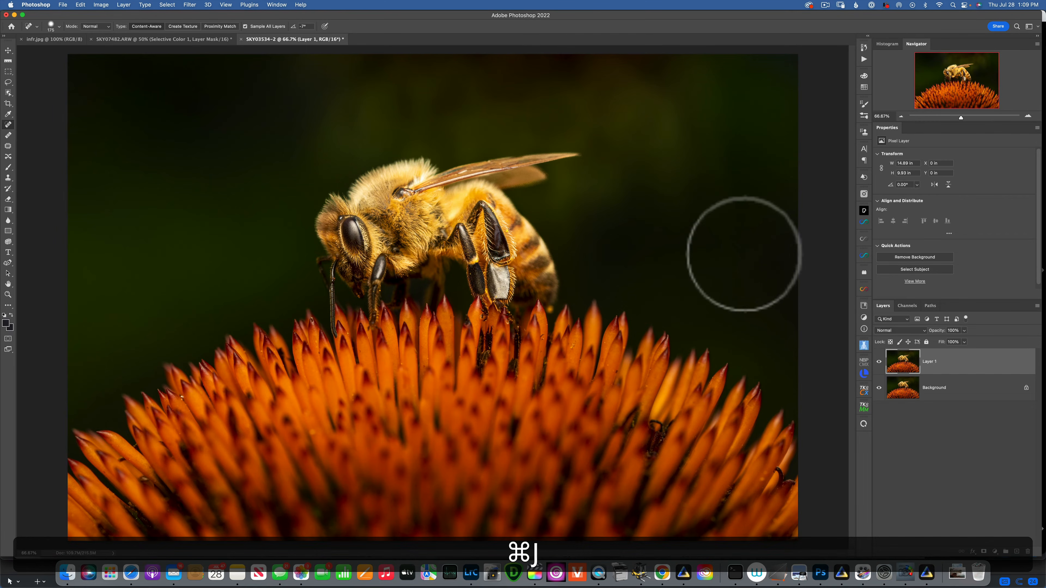
pyautogui.click(190, 5)
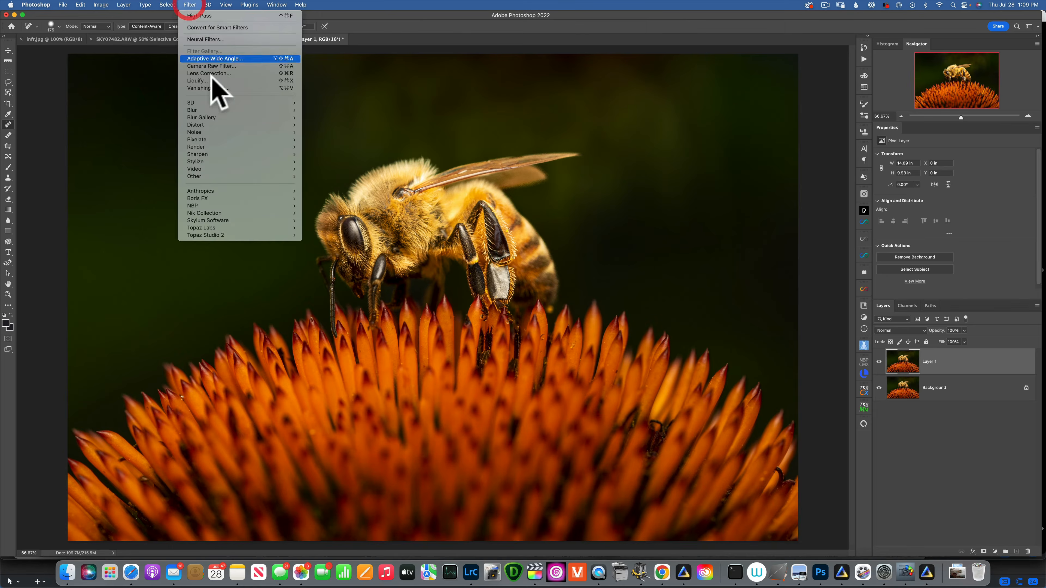
pyautogui.moveTo(212, 176)
pyautogui.click(329, 183)
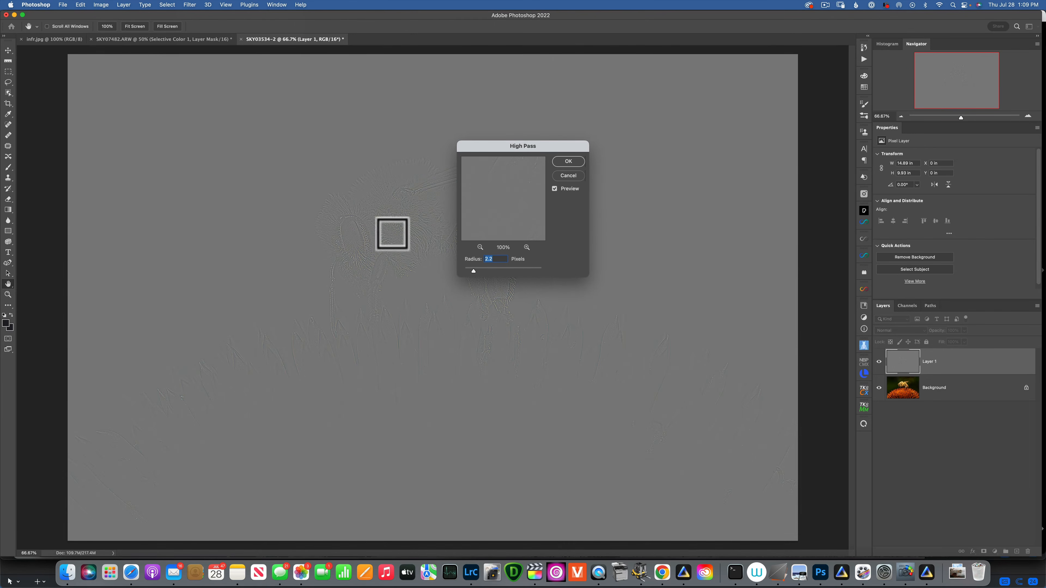
pyautogui.click(350, 238)
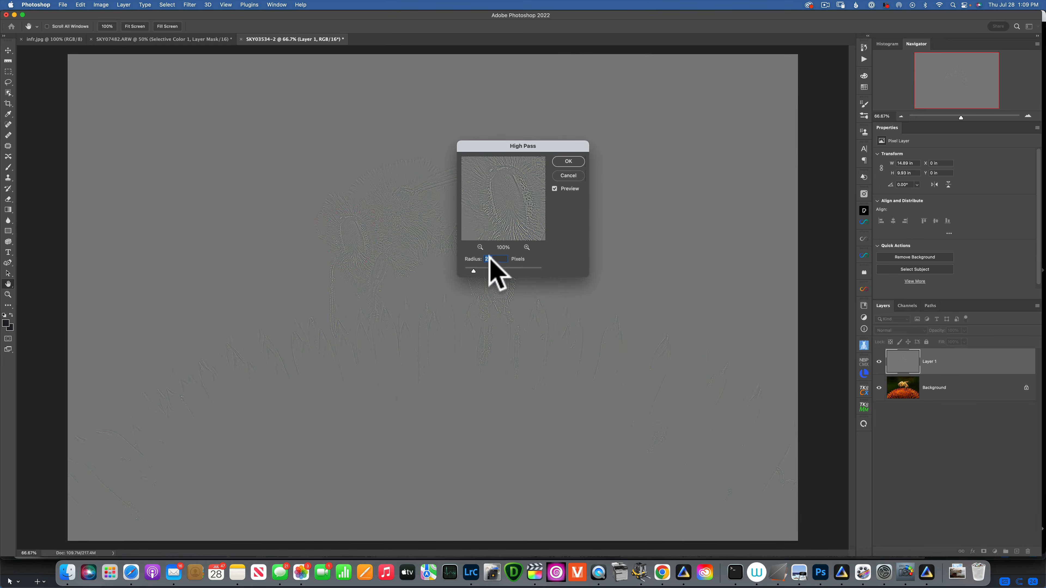
pyautogui.click(569, 160)
# Step: Set the high-pass layer's blend mode to Overlay and give it a black layer mask painted white over the bee
pyautogui.click(906, 331)
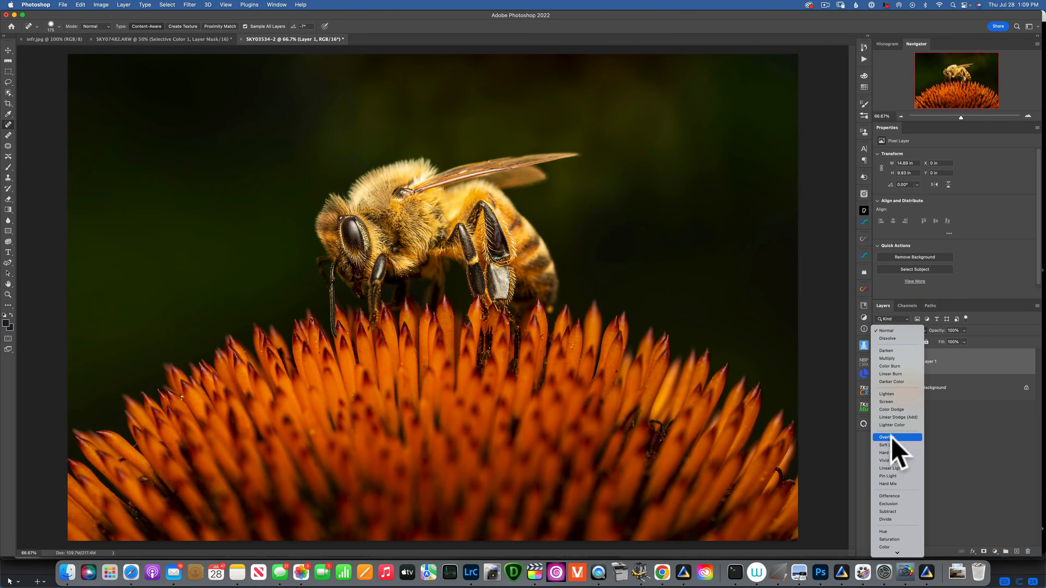
pyautogui.click(890, 437)
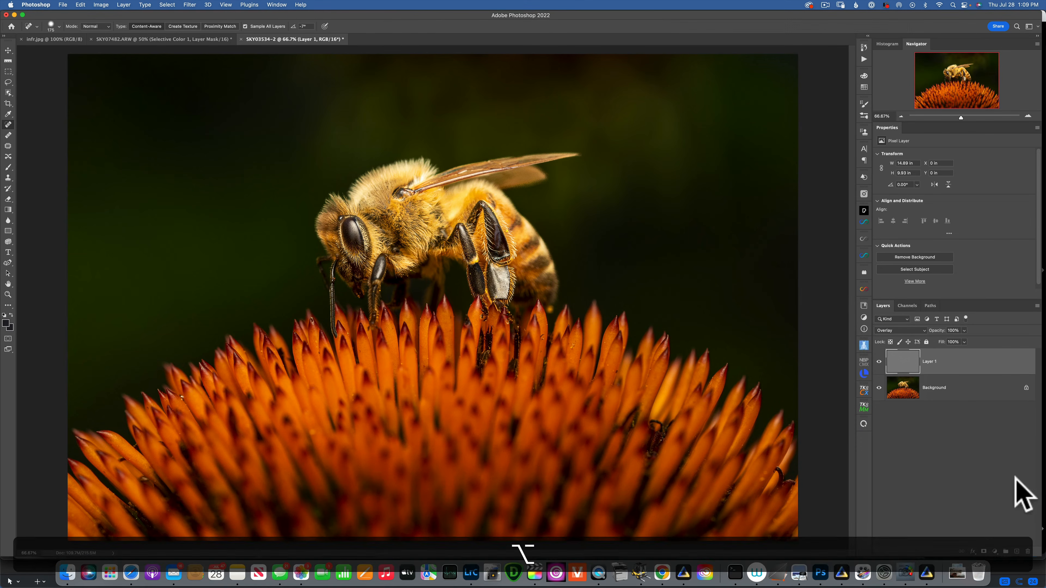
pyautogui.keyDown('alt'); pyautogui.click(984, 552); pyautogui.keyUp('alt')
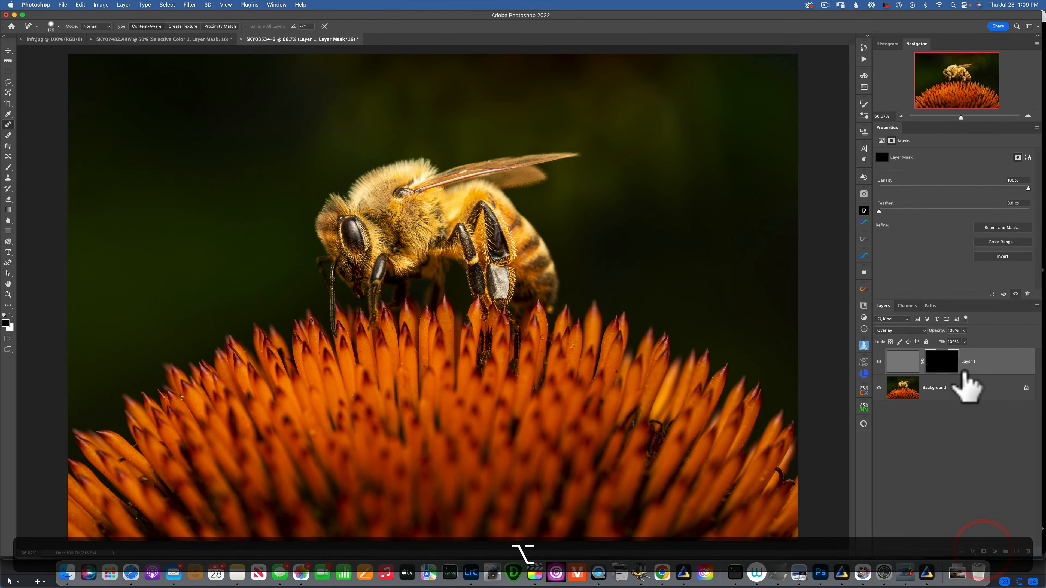
pyautogui.click(938, 365)
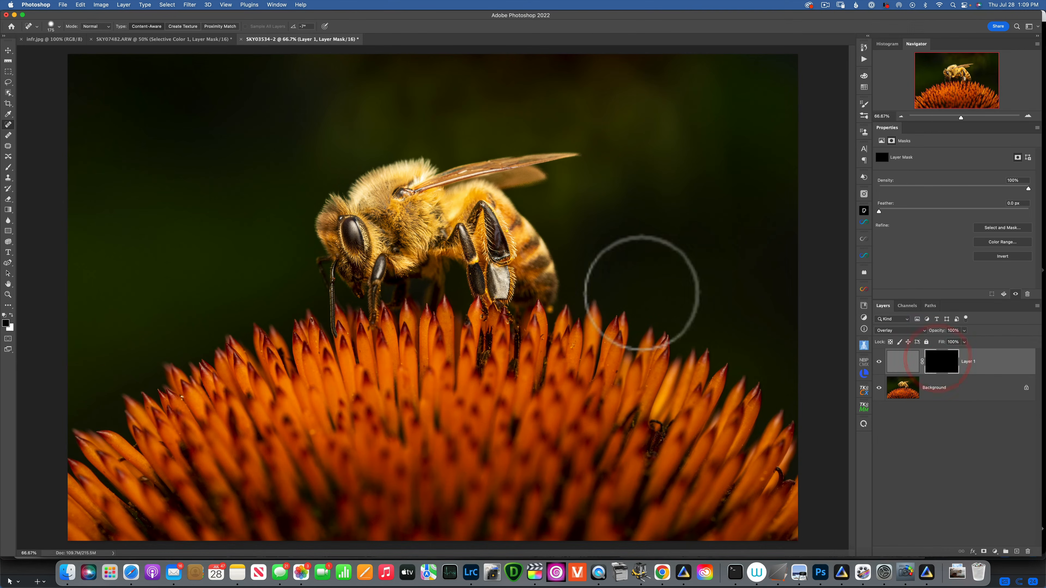
pyautogui.press('b')
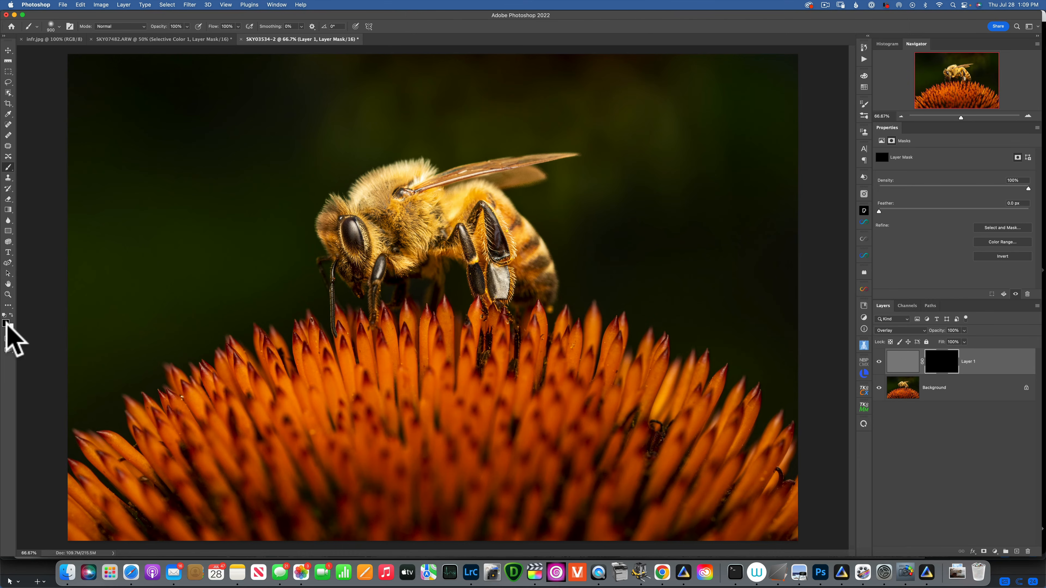
pyautogui.press('x')
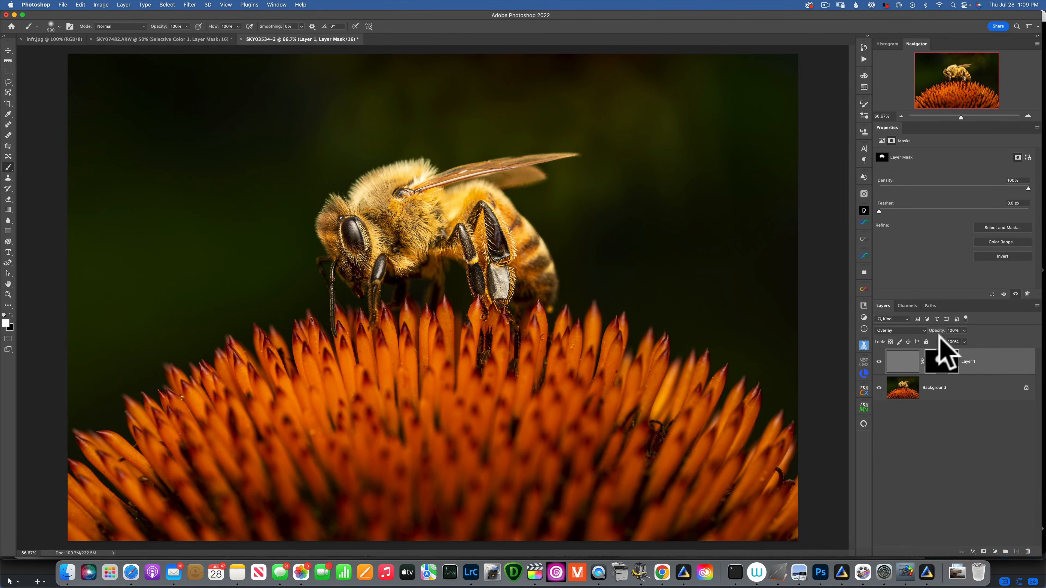
# Step: Brighten the bee with a Curves layer through a TK Multi-Mask lights mask, then flatten the image
pyautogui.click(864, 405)
pyautogui.click(773, 425)
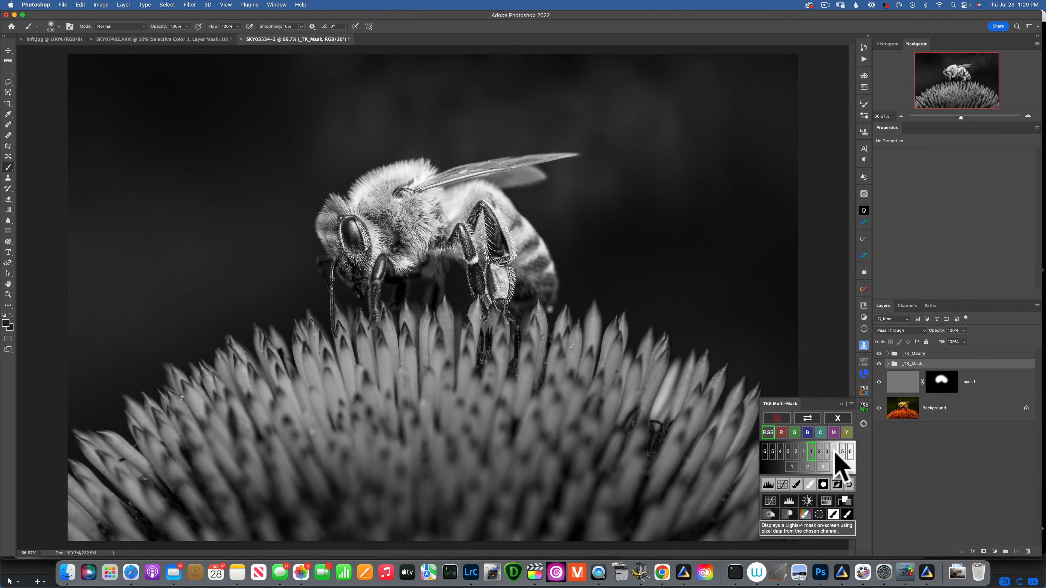
pyautogui.click(834, 452)
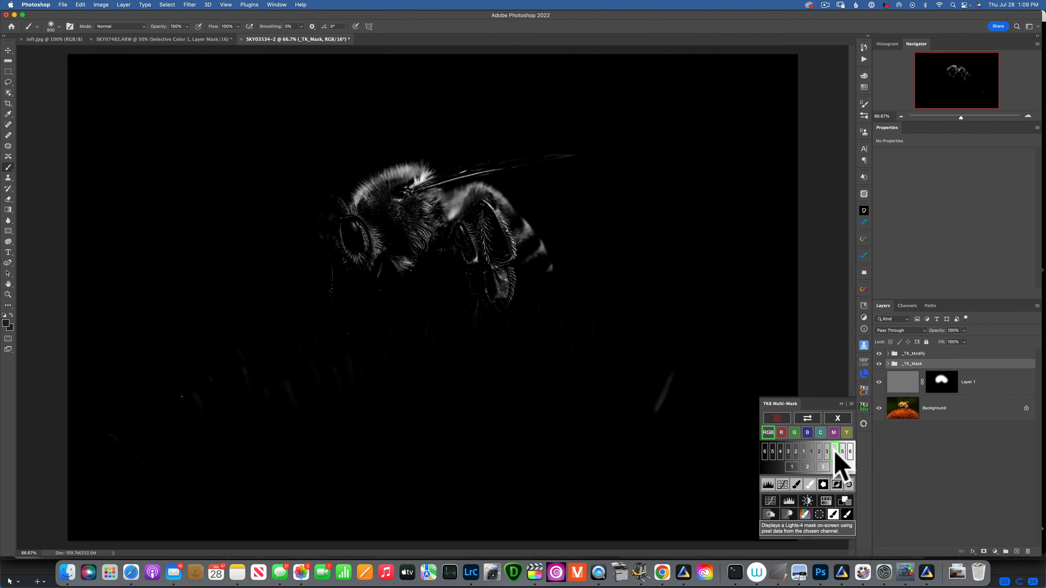
pyautogui.click(771, 501)
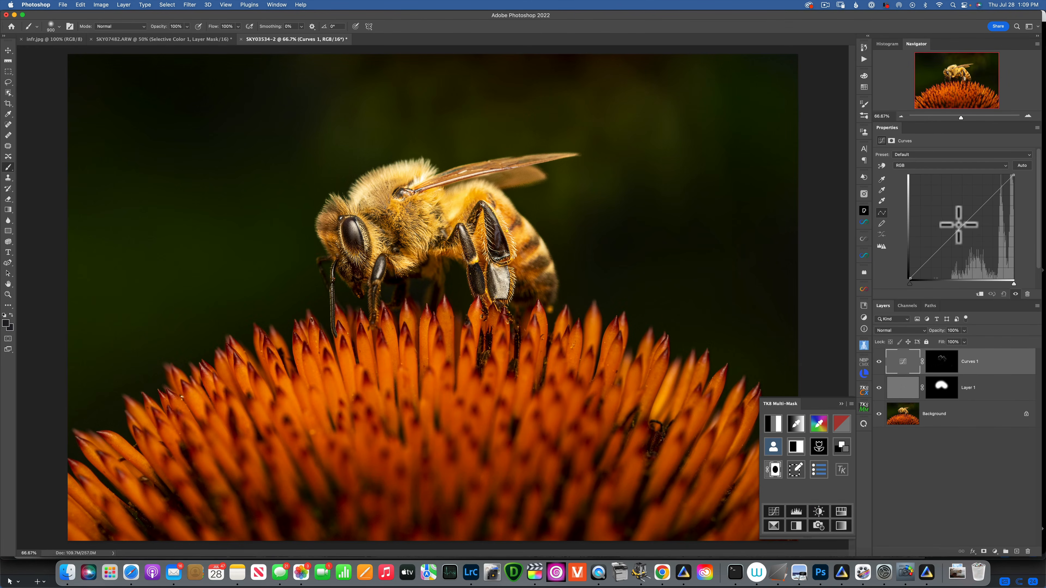
pyautogui.moveTo(981, 207); pyautogui.dragTo(973, 236)
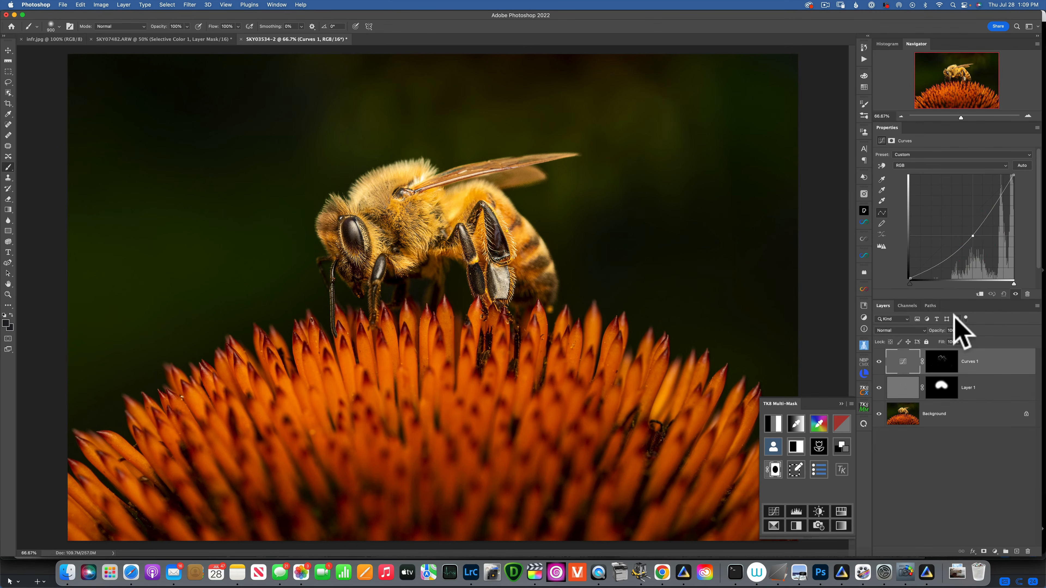
pyautogui.rightClick(994, 368)
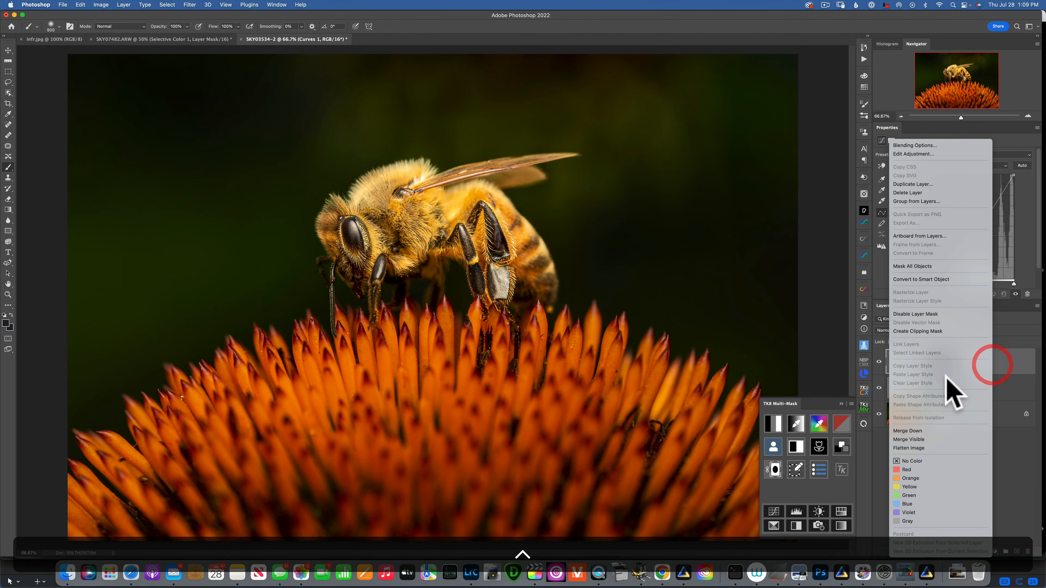
pyautogui.click(909, 448)
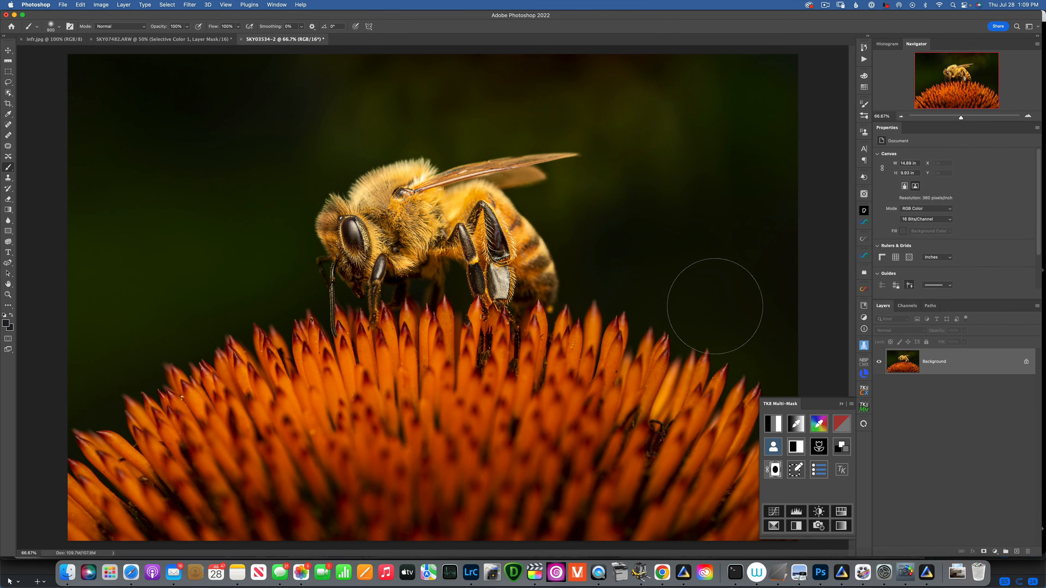
# Step: Save and close the bee document, then switch back to Lightroom Classic
pyautogui.click(62, 5)
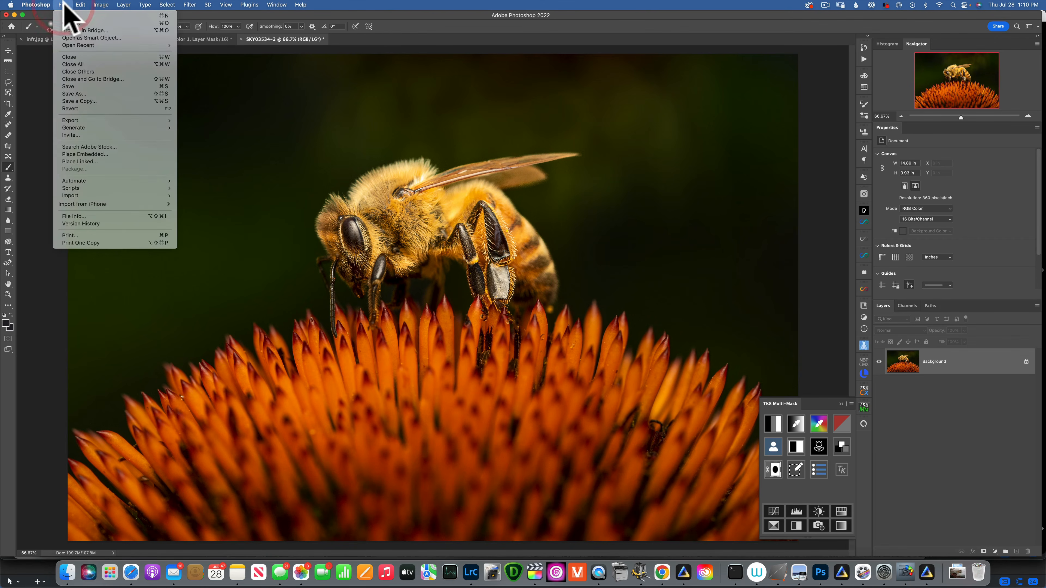
pyautogui.click(72, 57)
pyautogui.click(531, 206)
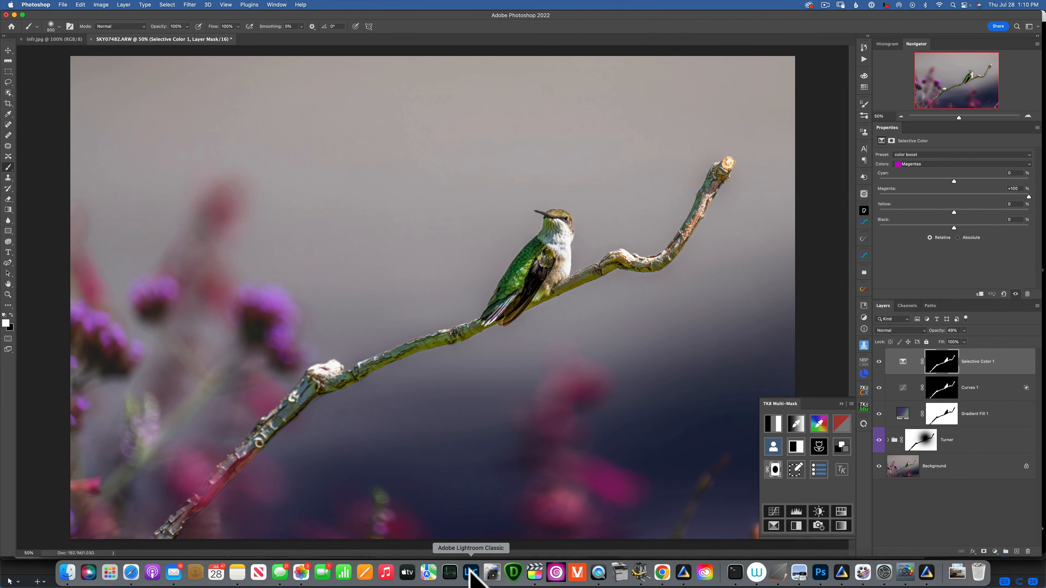
pyautogui.click(471, 573)
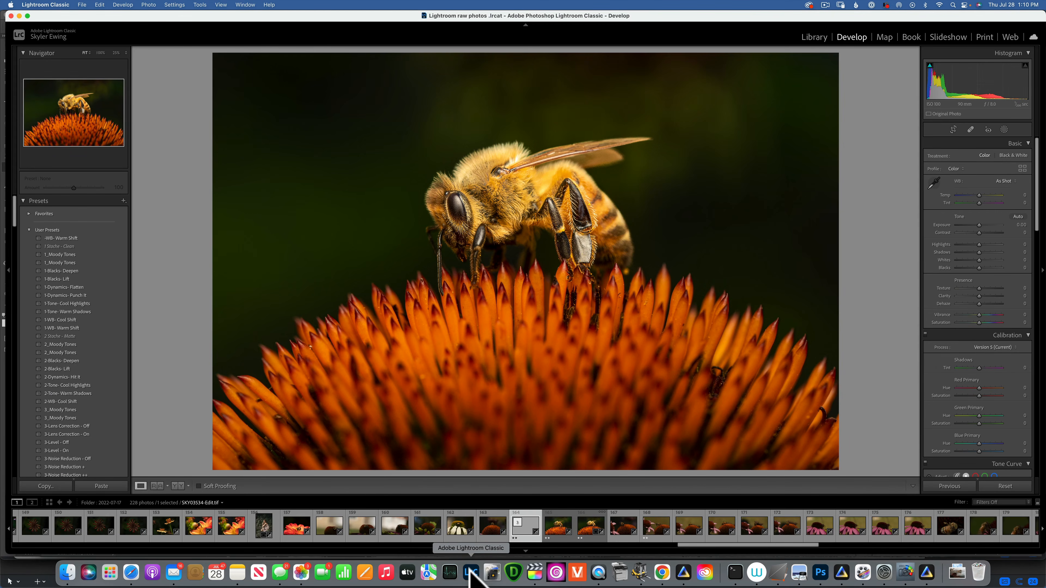